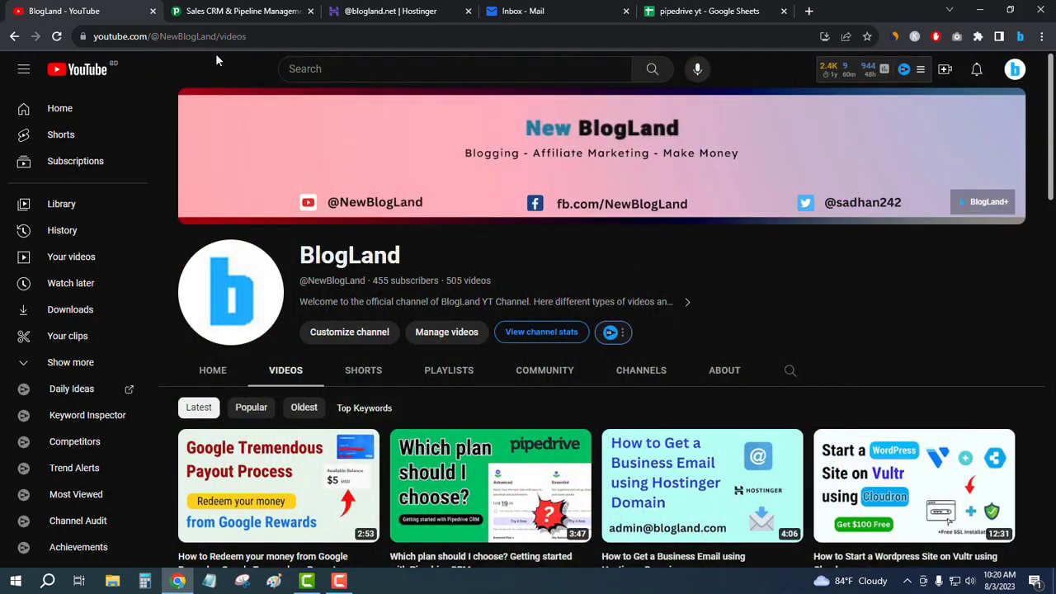
- Switch from the YouTube channel page to the Pipedrive homepage tab
click(241, 15)
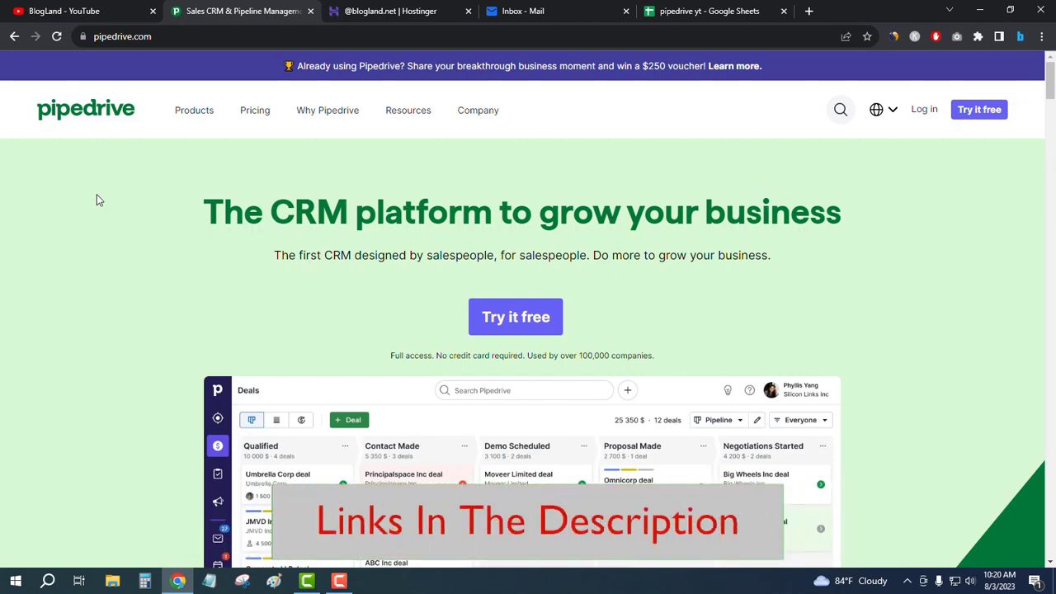
- Scroll down the Pipedrive homepage and back up to look it over
scroll(926, 256, down, 4)
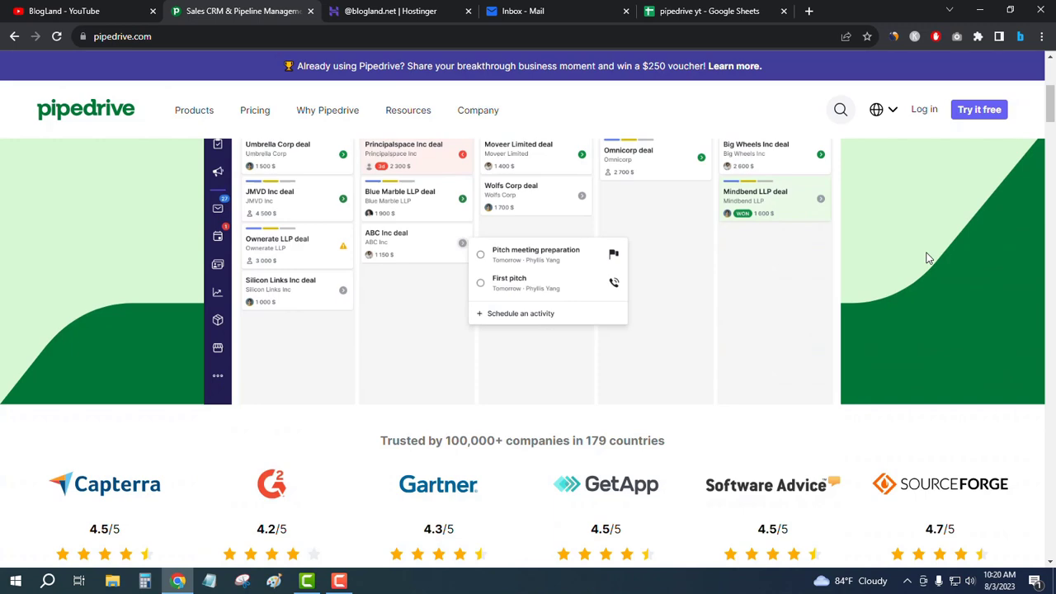
scroll(926, 257, up, 4)
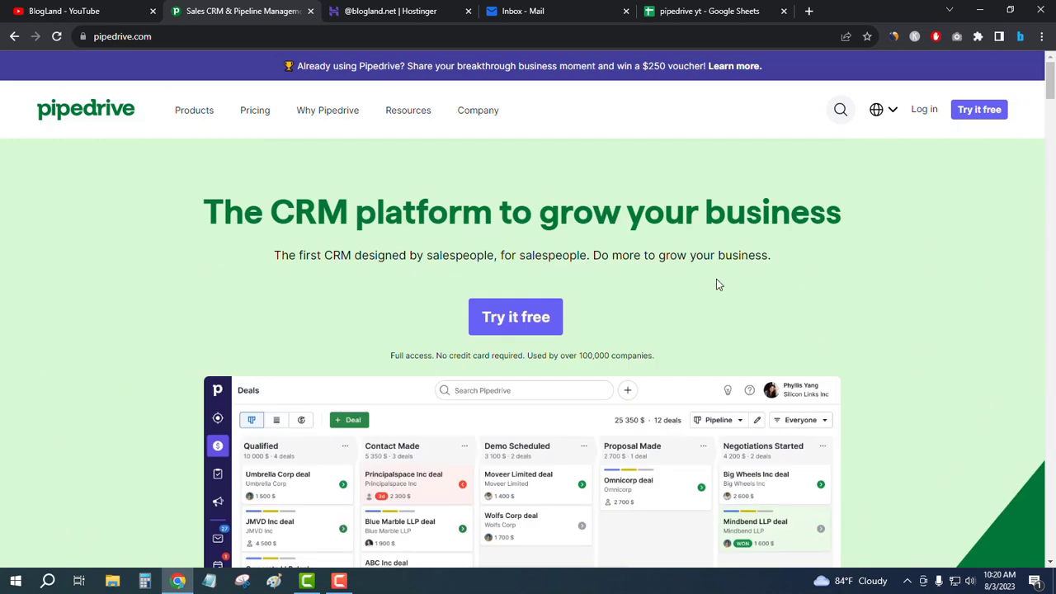
- Open the free-trial form, enter the work email, tick terms and tips, and sign up
click(518, 322)
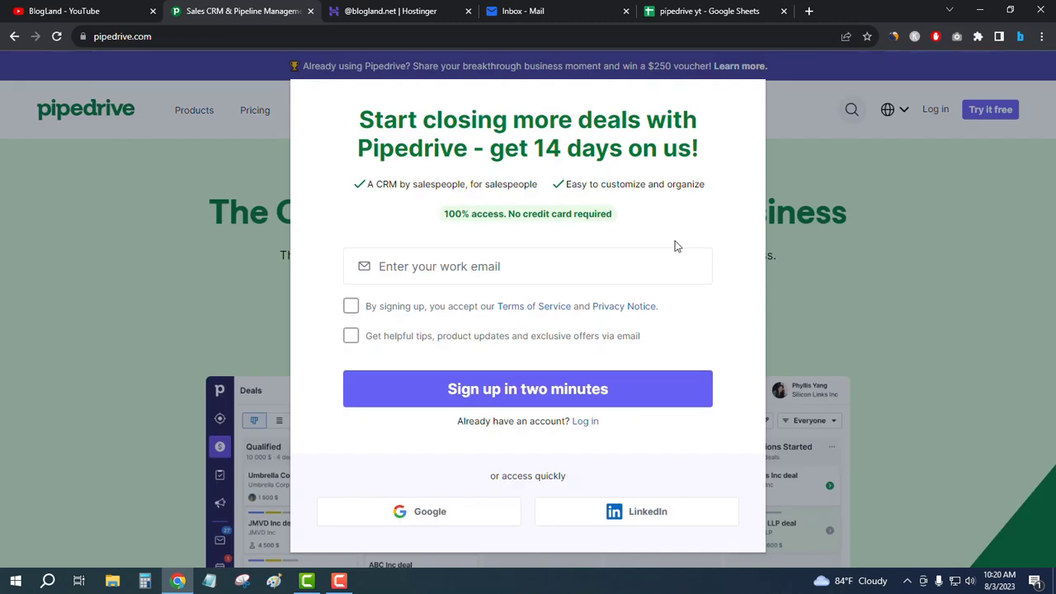
click(458, 266)
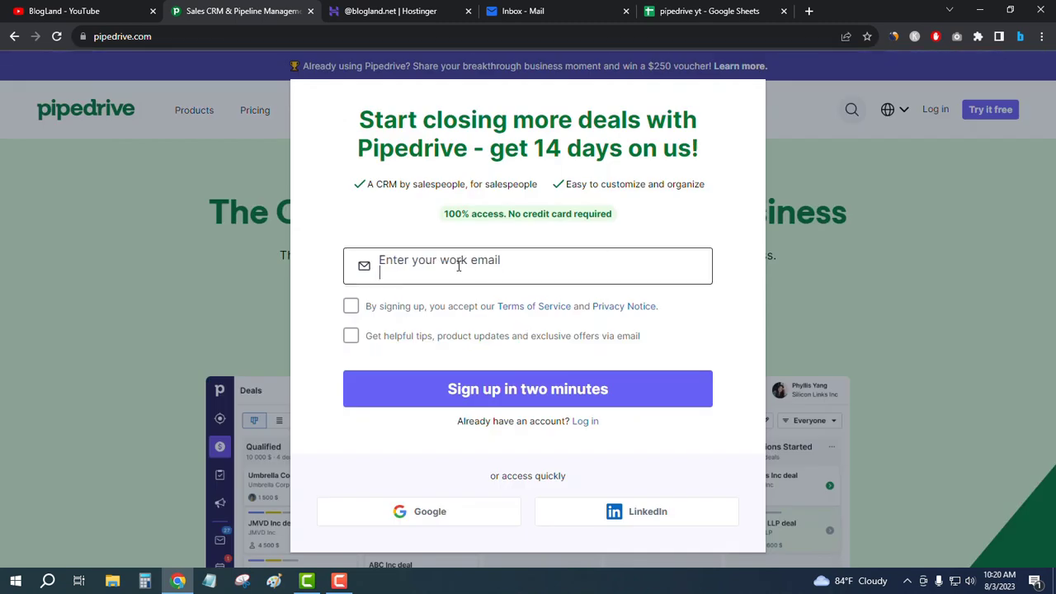
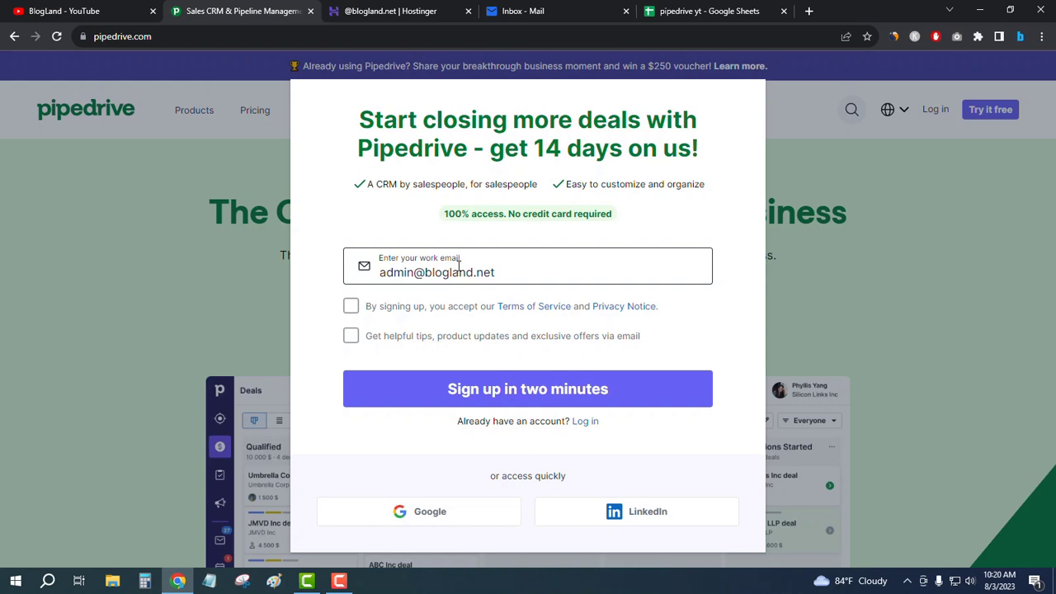
click(350, 307)
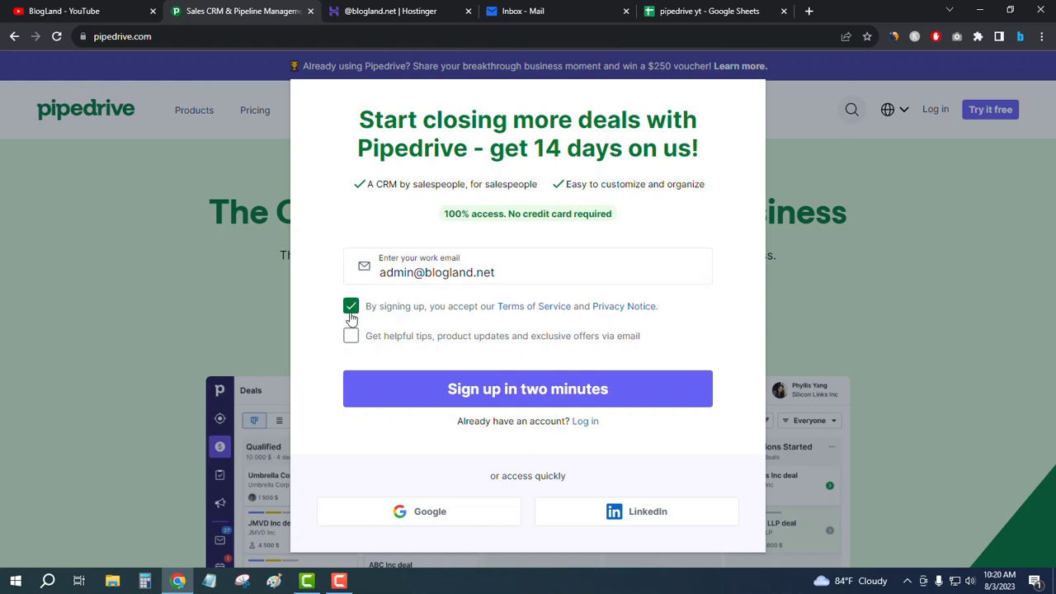
click(351, 339)
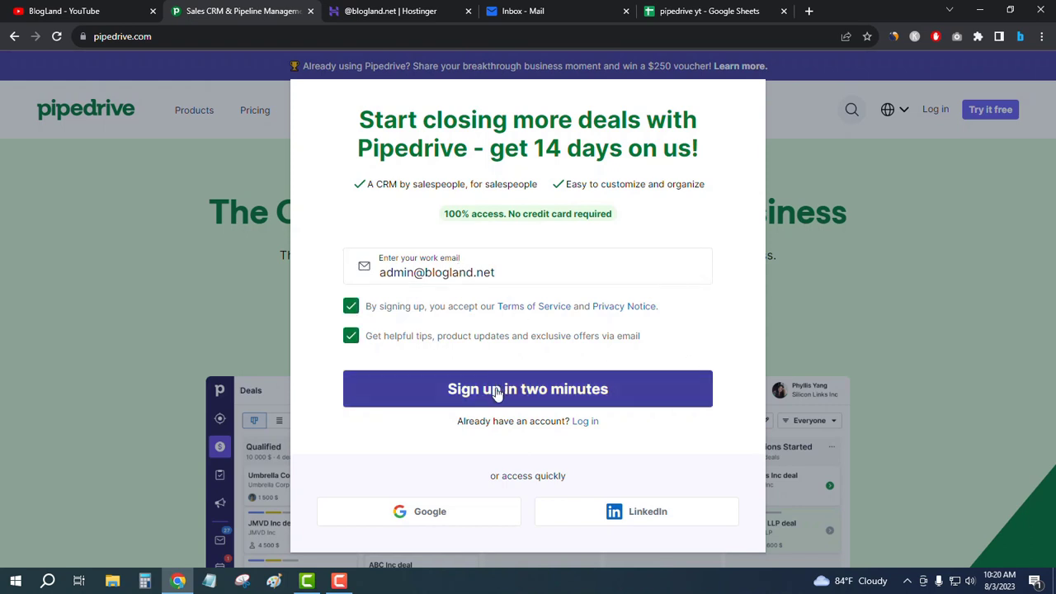
click(551, 392)
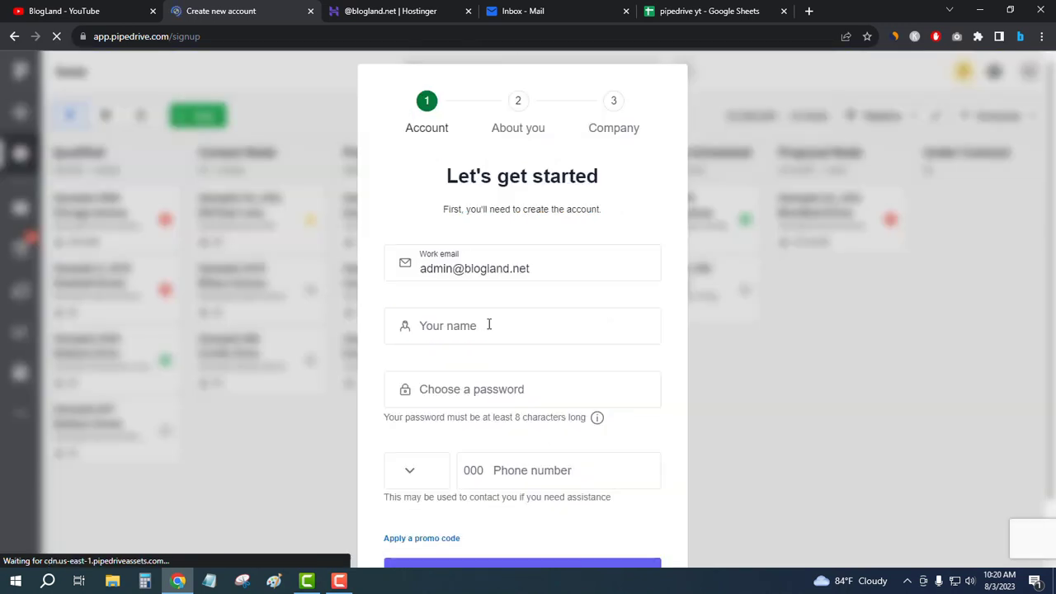
- Enter your full name and a password rated impressive on the Account step
click(486, 330)
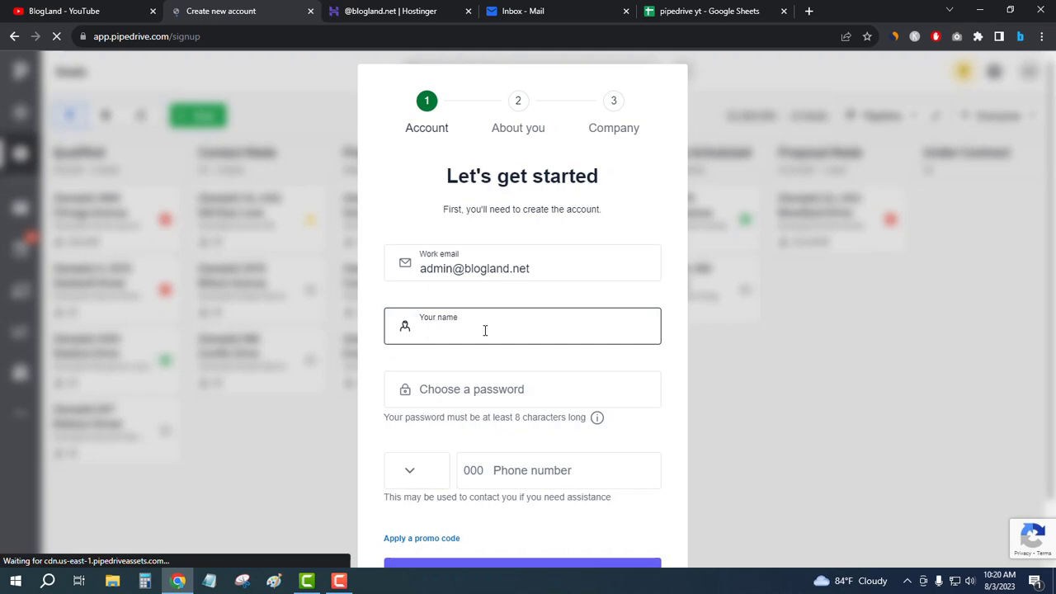
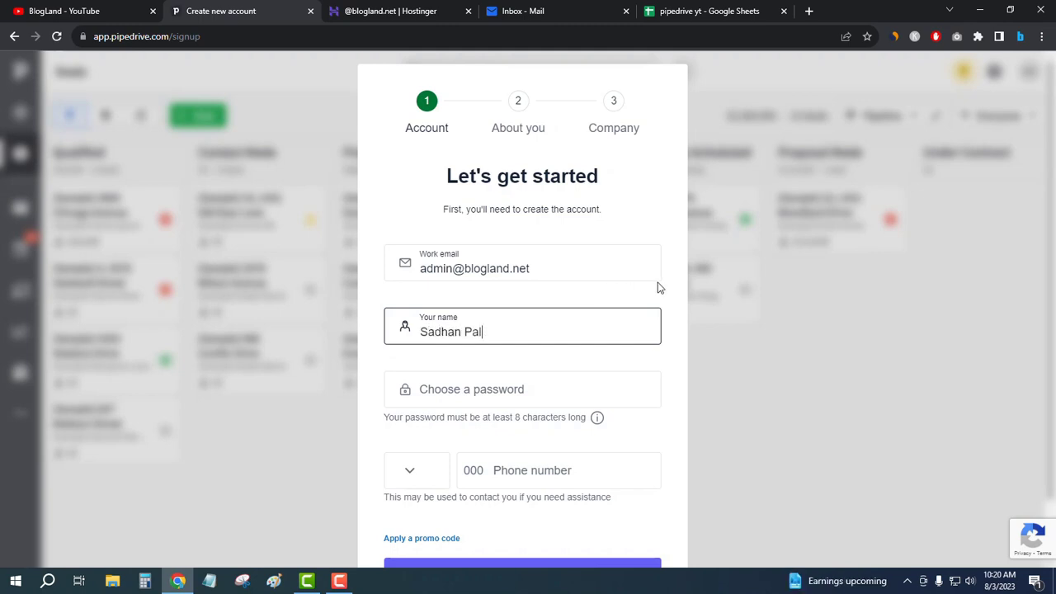
click(667, 291)
scroll(668, 291, down, 1)
click(508, 319)
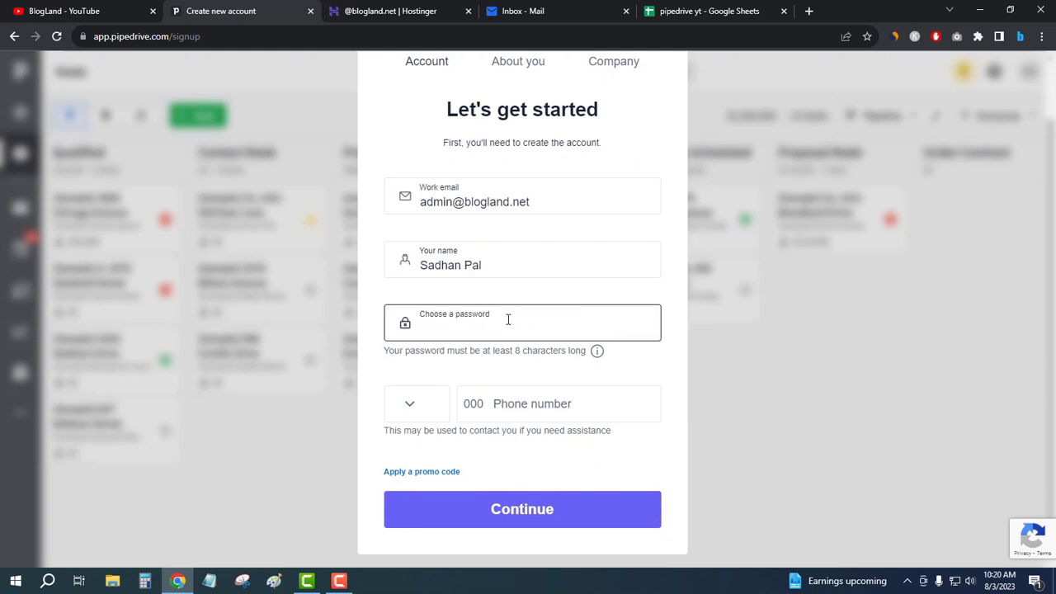
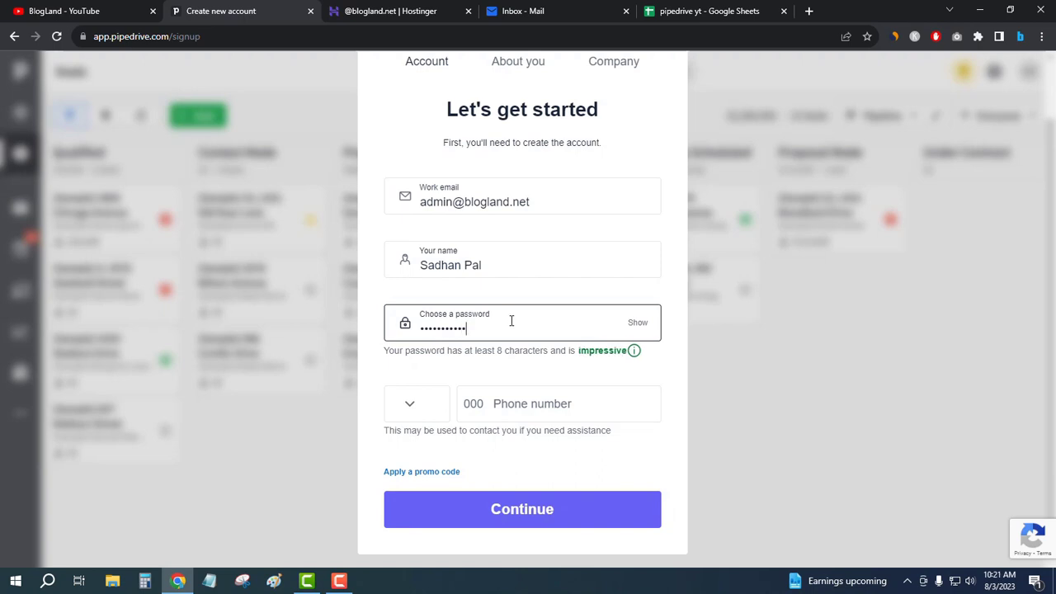
click(605, 295)
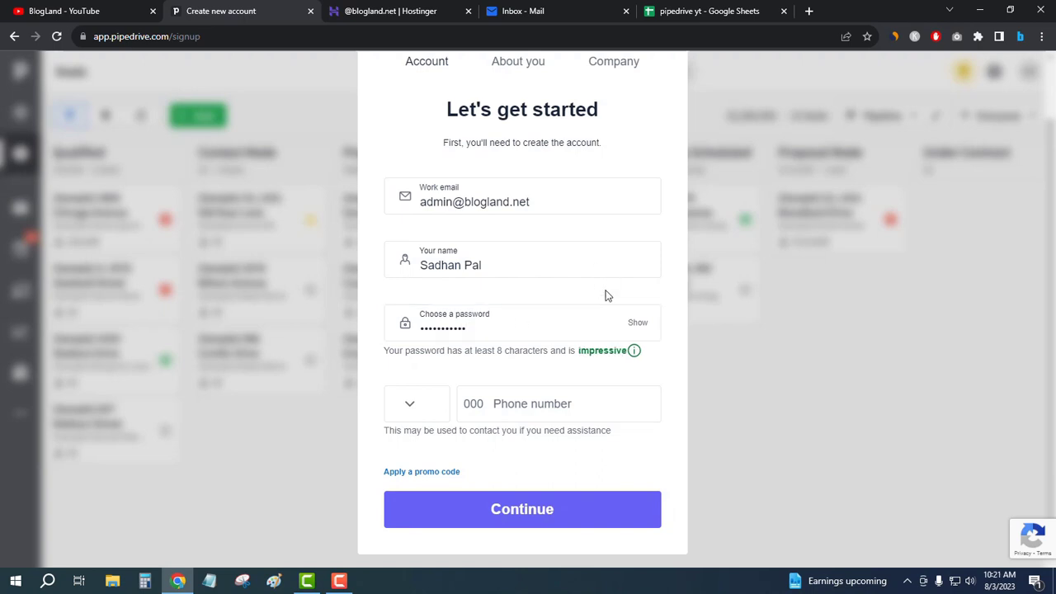
- Set the phone country code to Other from the dialling codes list
click(412, 407)
scroll(456, 455, down, 3)
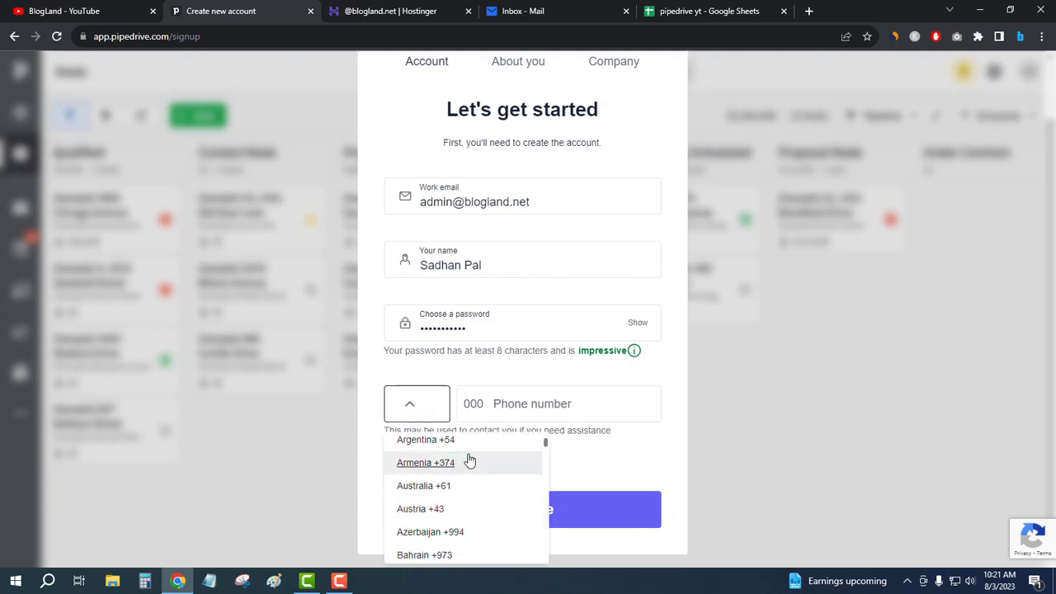
scroll(469, 460, down, 5)
scroll(469, 460, up, 3)
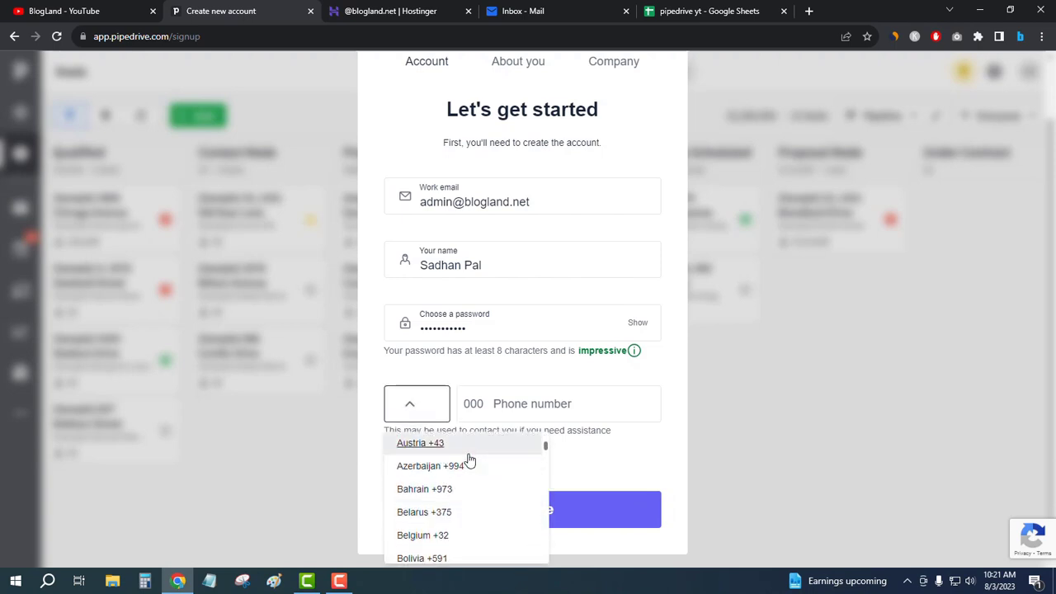
scroll(469, 460, down, 5)
scroll(469, 460, down, 3)
scroll(470, 459, up, 6)
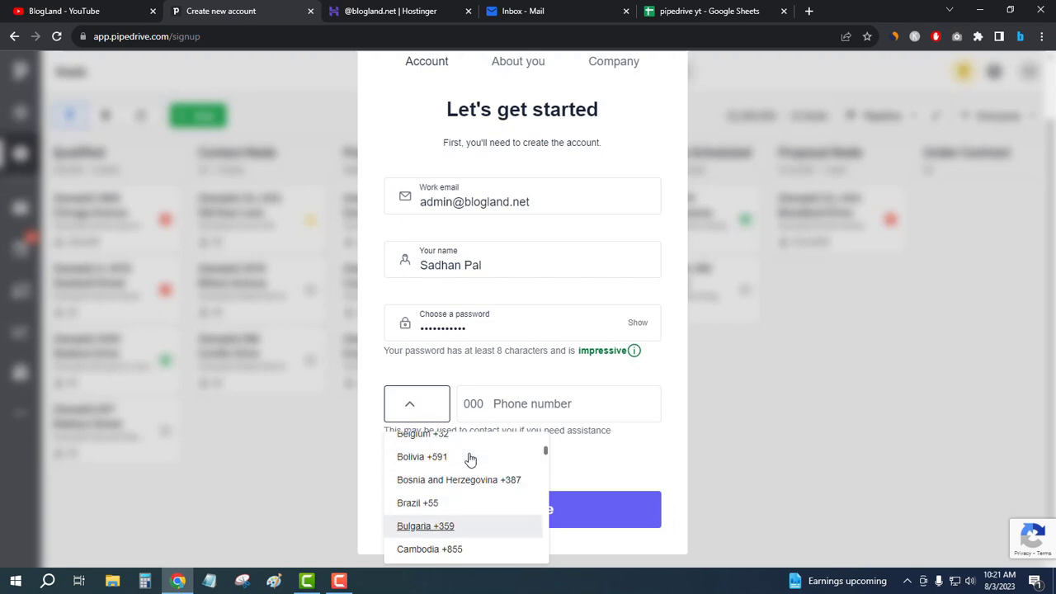
scroll(469, 460, up, 1)
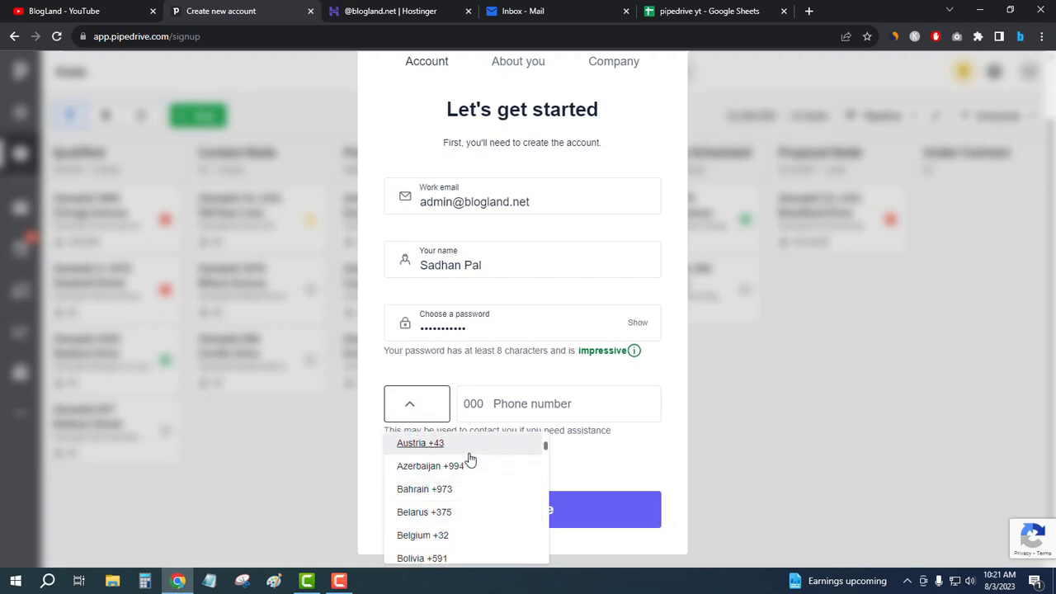
scroll(455, 495, down, 1)
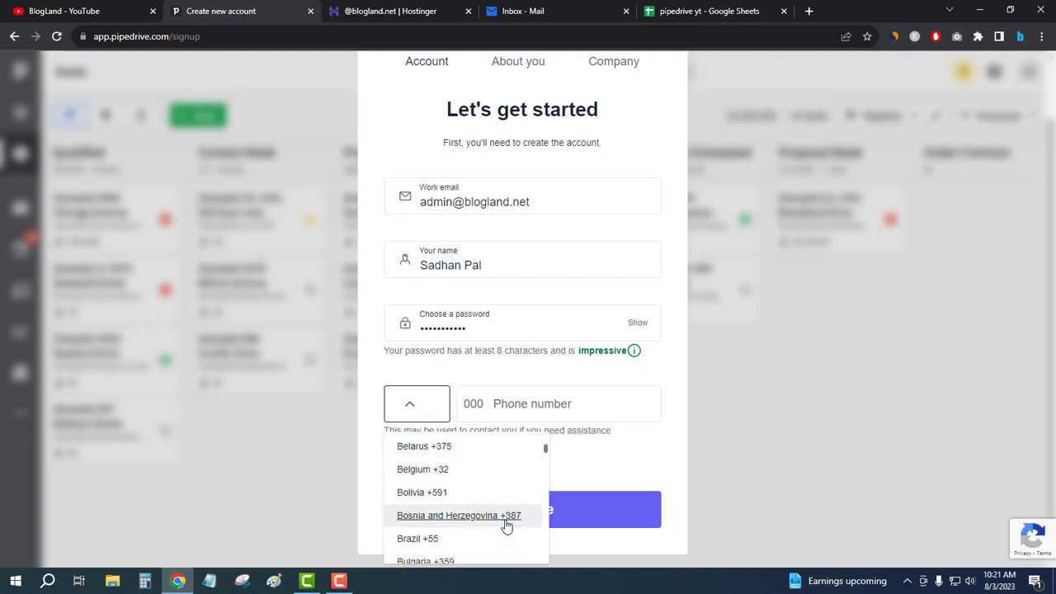
scroll(482, 505, up, 6)
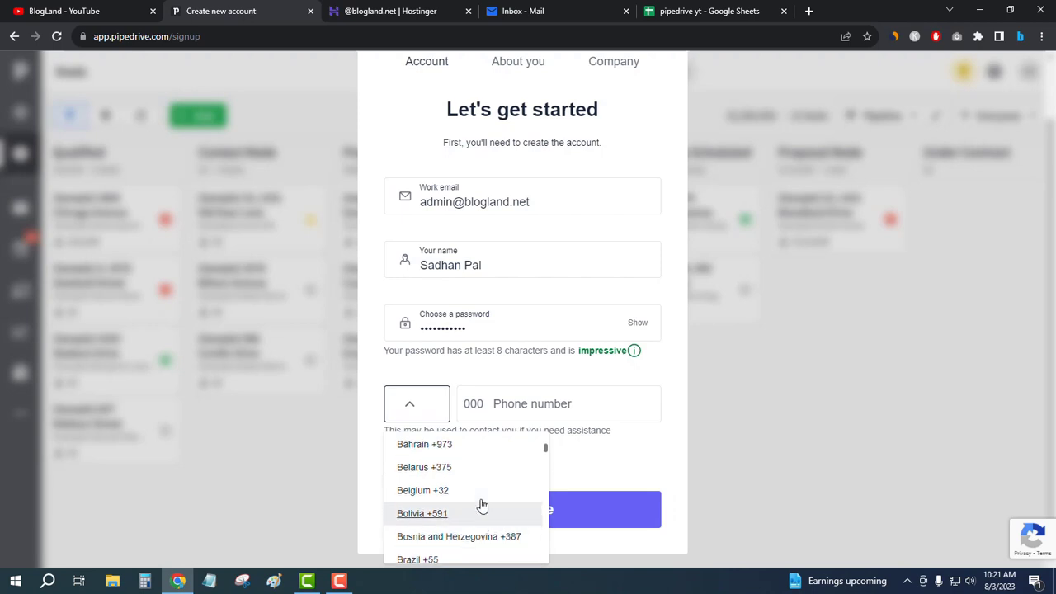
scroll(482, 505, up, 2)
scroll(483, 506, down, 5)
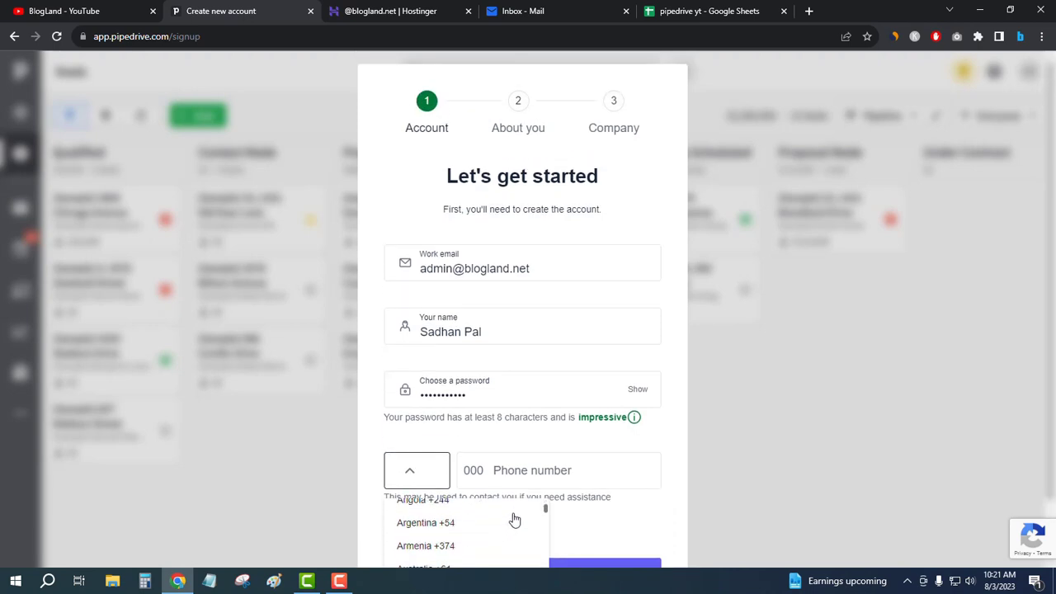
scroll(474, 487, up, 1)
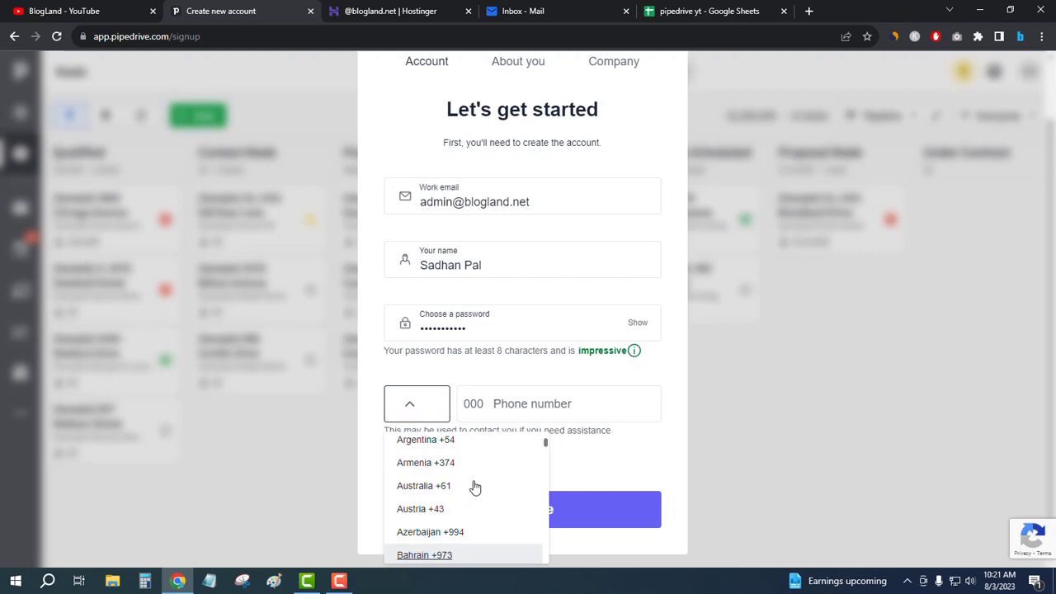
scroll(475, 486, down, 2)
scroll(476, 487, down, 20)
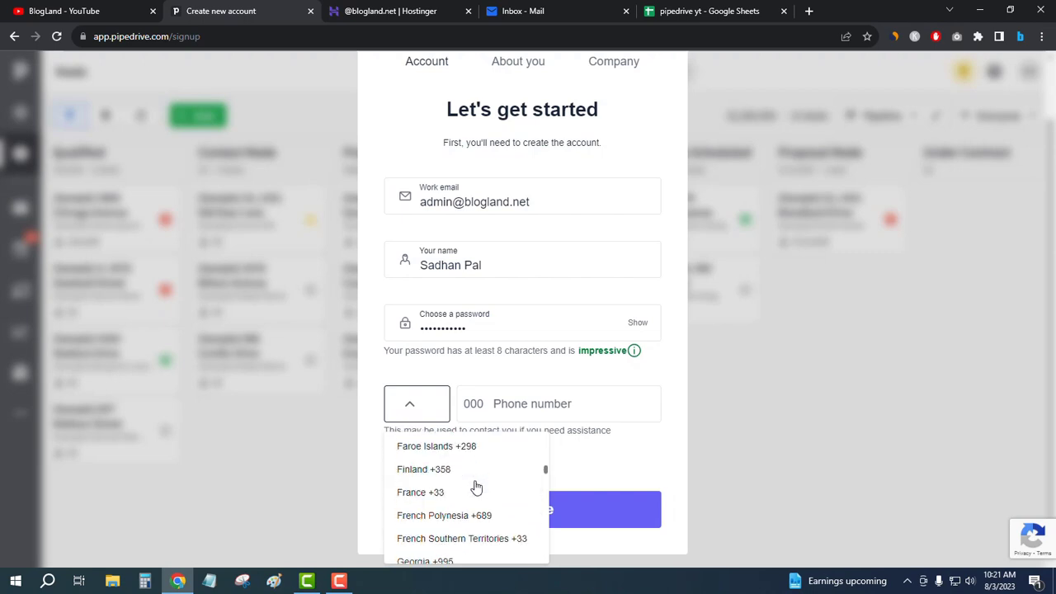
scroll(475, 487, down, 20)
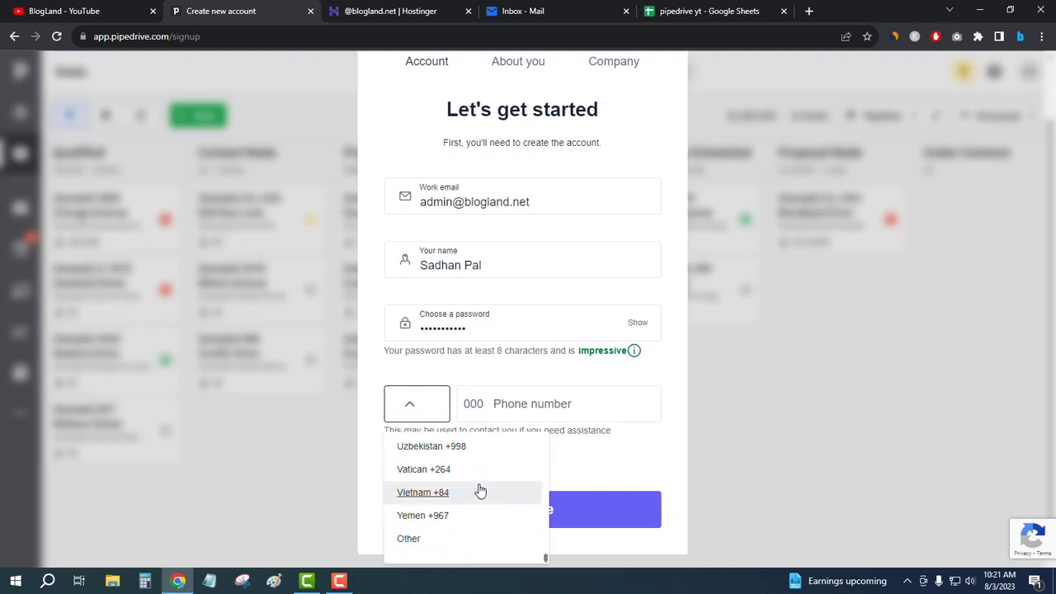
click(429, 544)
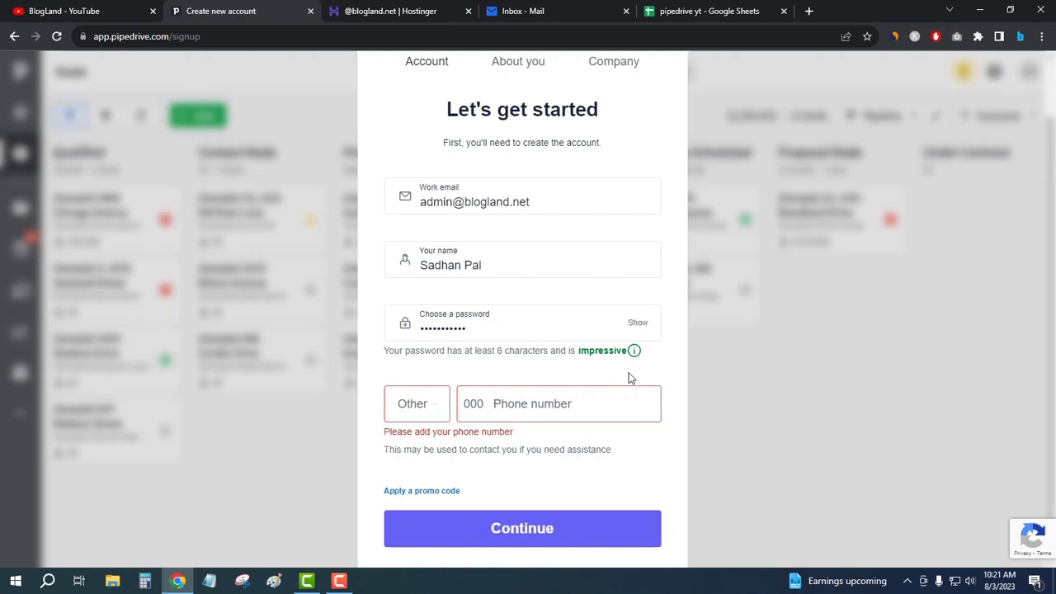
- Type the phone number and check the 000 country code entry
click(533, 406)
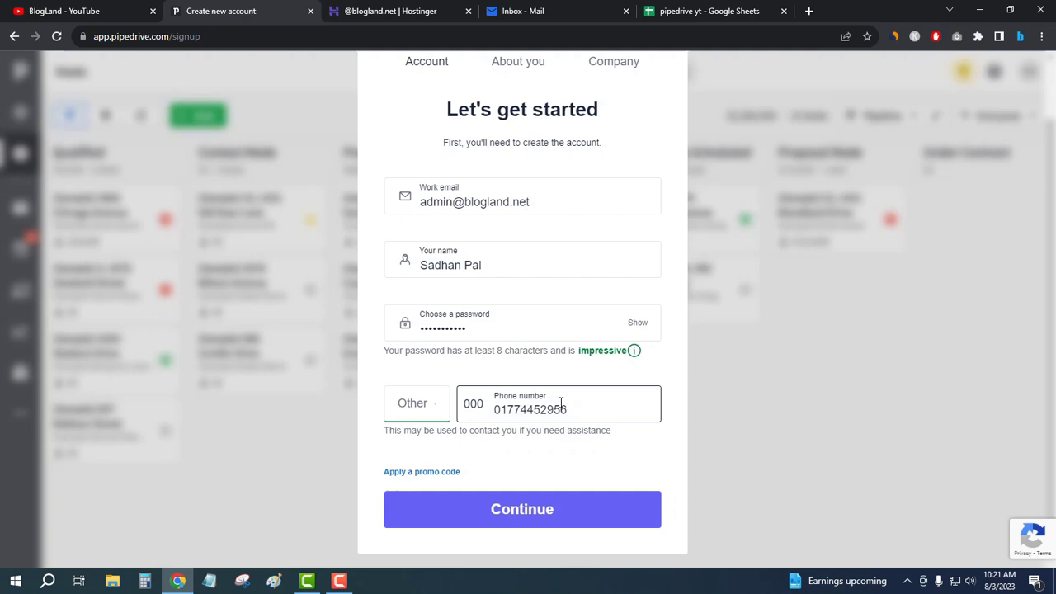
click(661, 367)
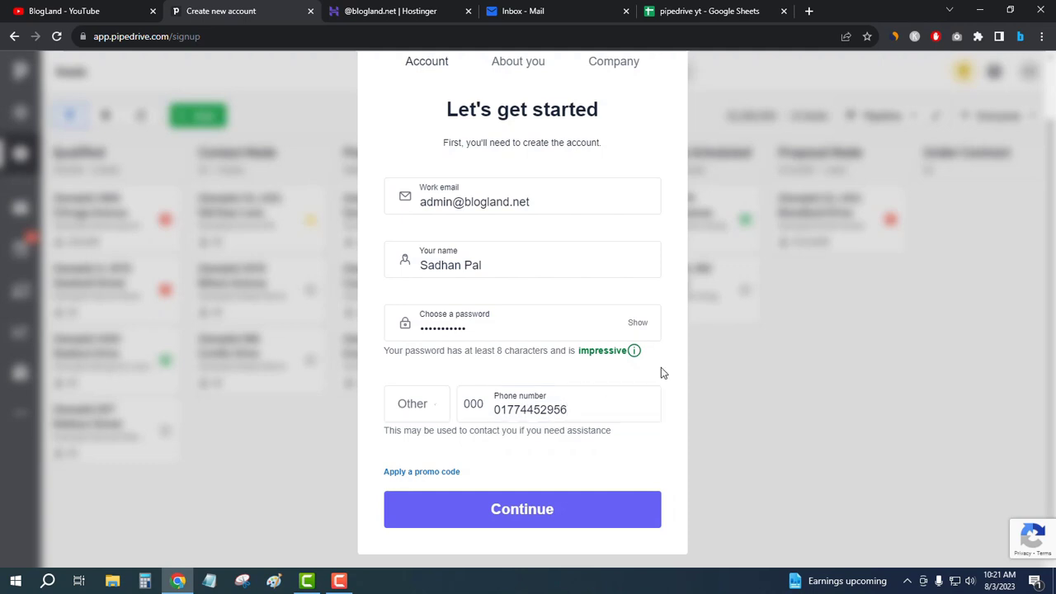
click(499, 413)
double_click(473, 403)
click(665, 374)
- Enter promo code 'iamsmart' and continue to the About you step
click(419, 475)
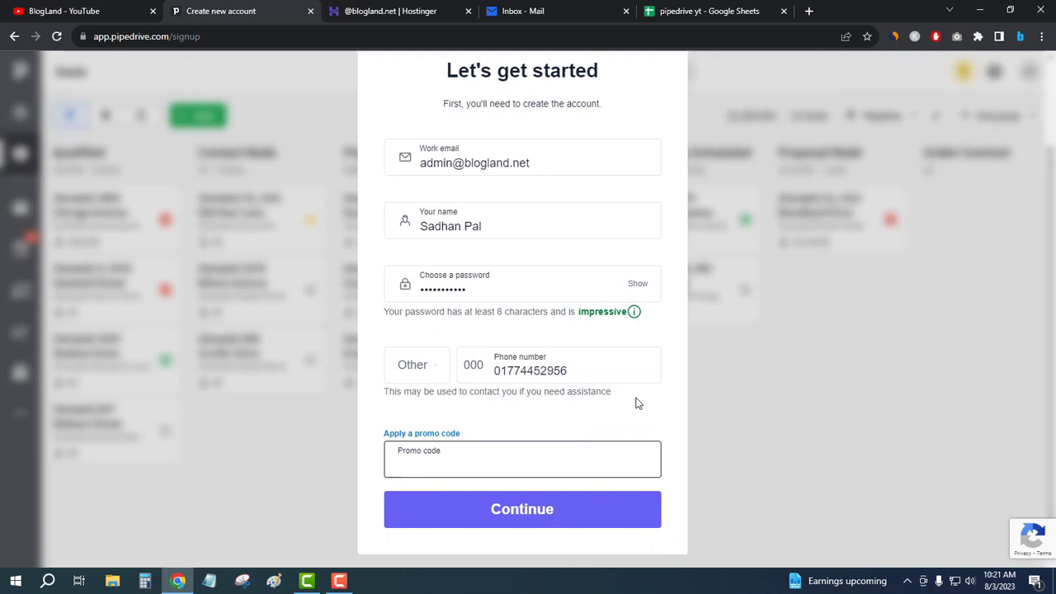
scroll(664, 396, up, 2)
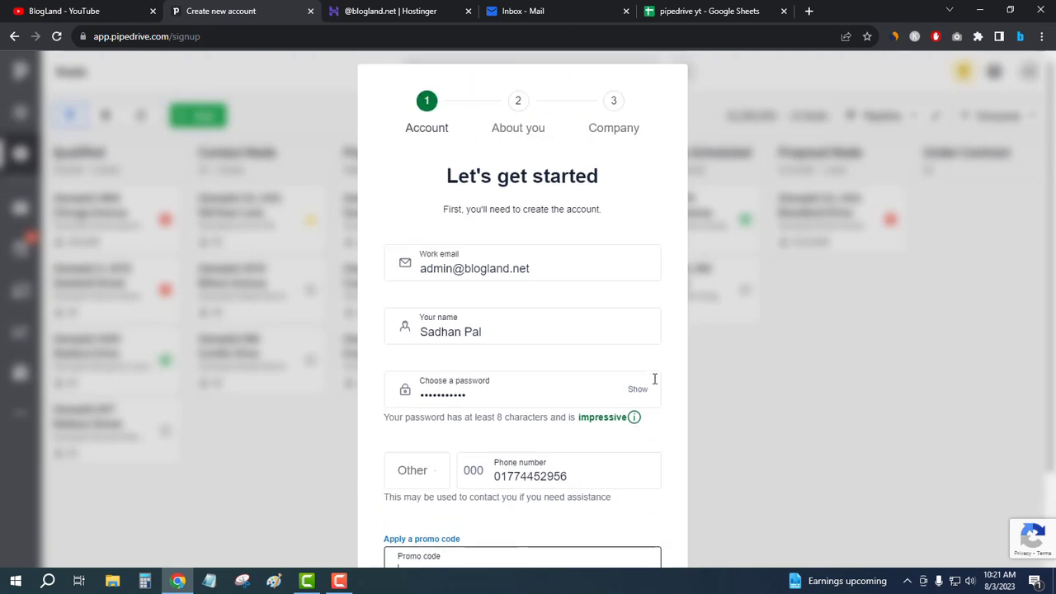
scroll(654, 377, down, 2)
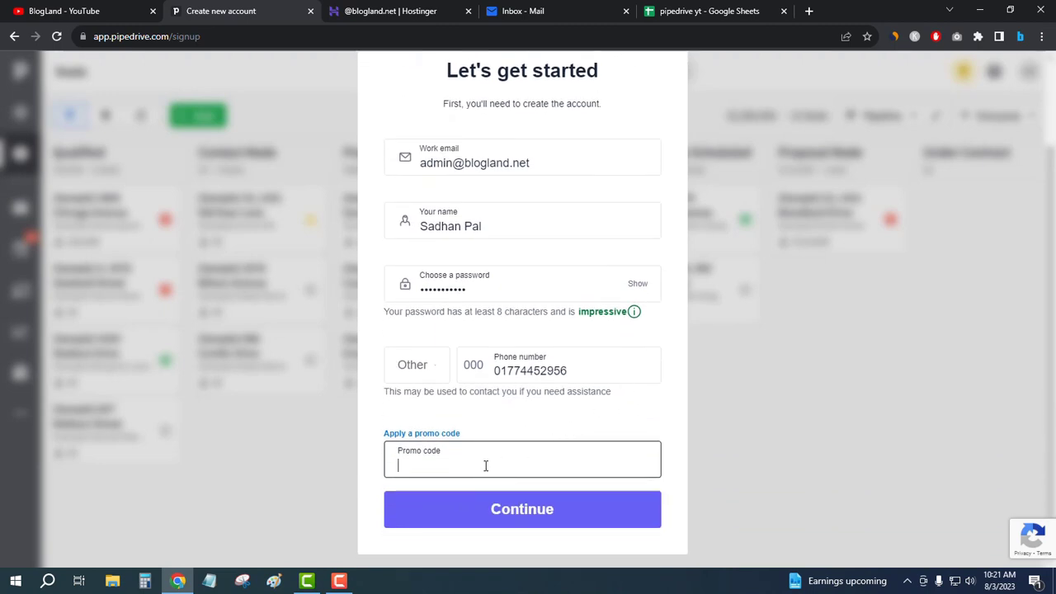
text(iam)
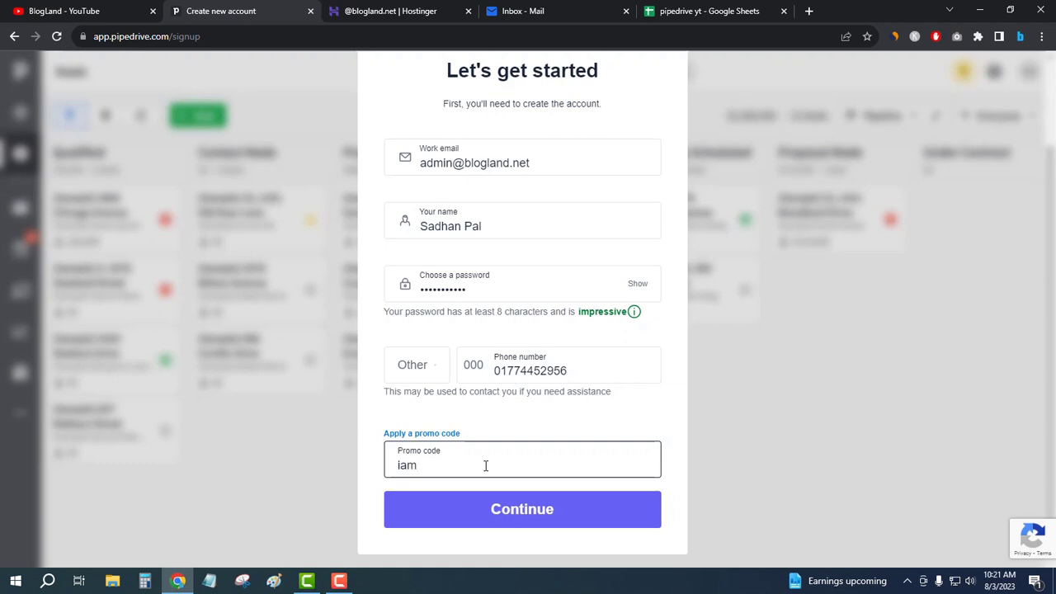
text(smart)
click(664, 419)
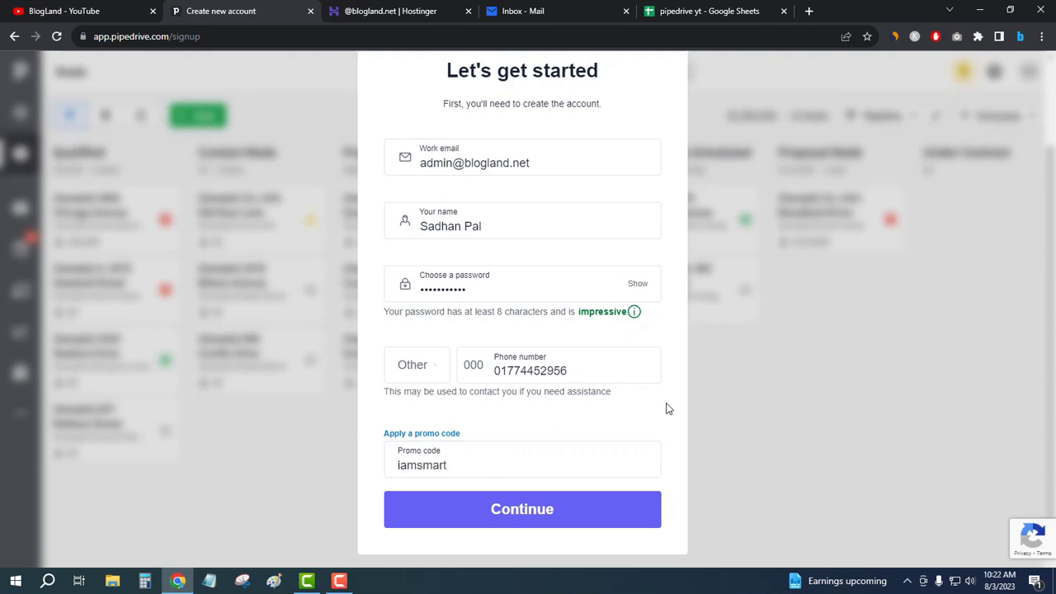
click(528, 515)
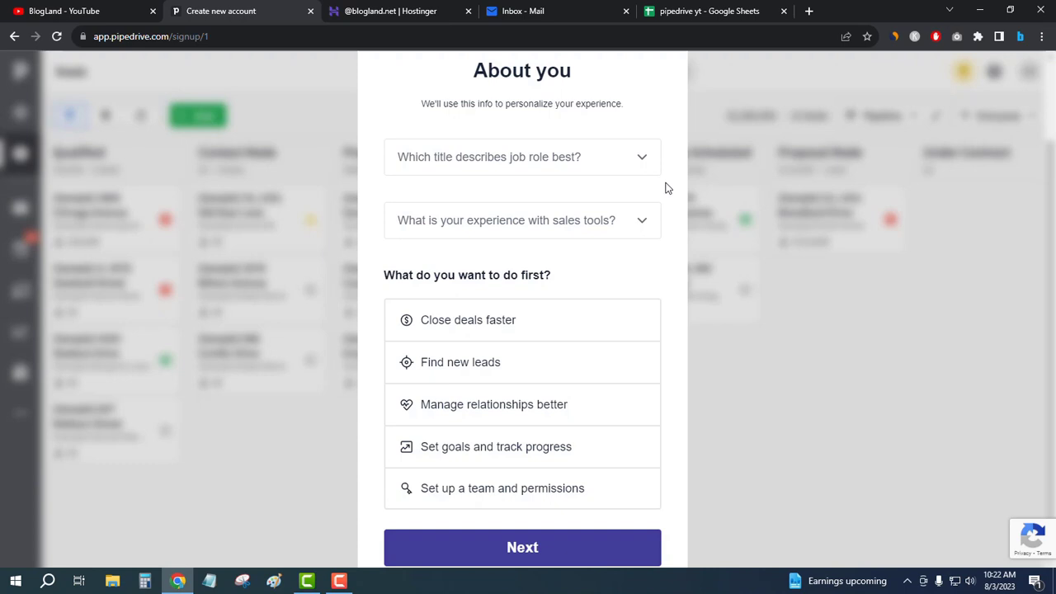
- Choose role Admin, prior CRM use, and goal 'Manage relationships better', then go Next
click(581, 160)
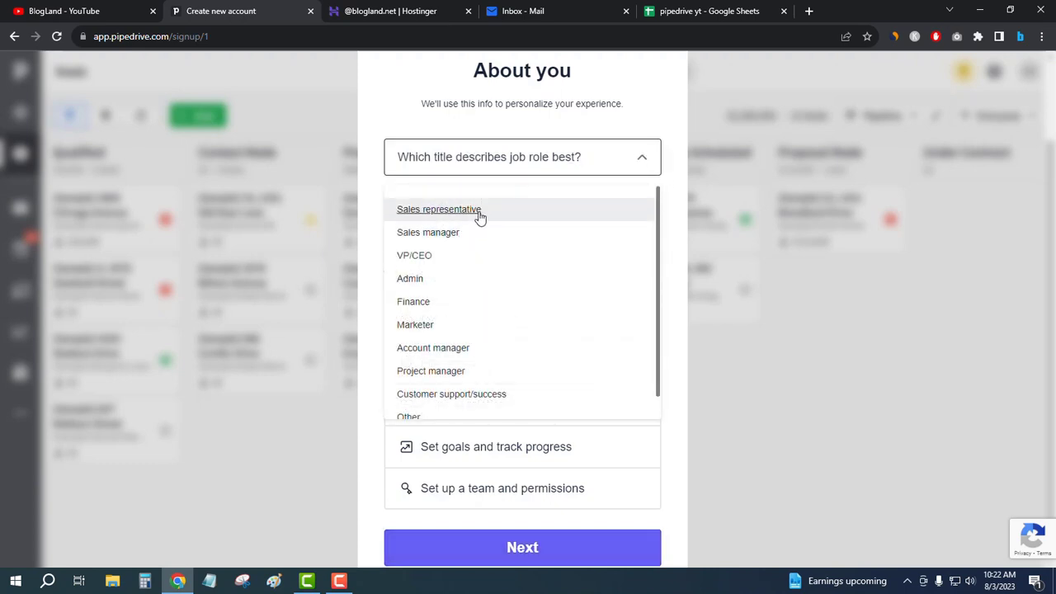
scroll(470, 200, down, 1)
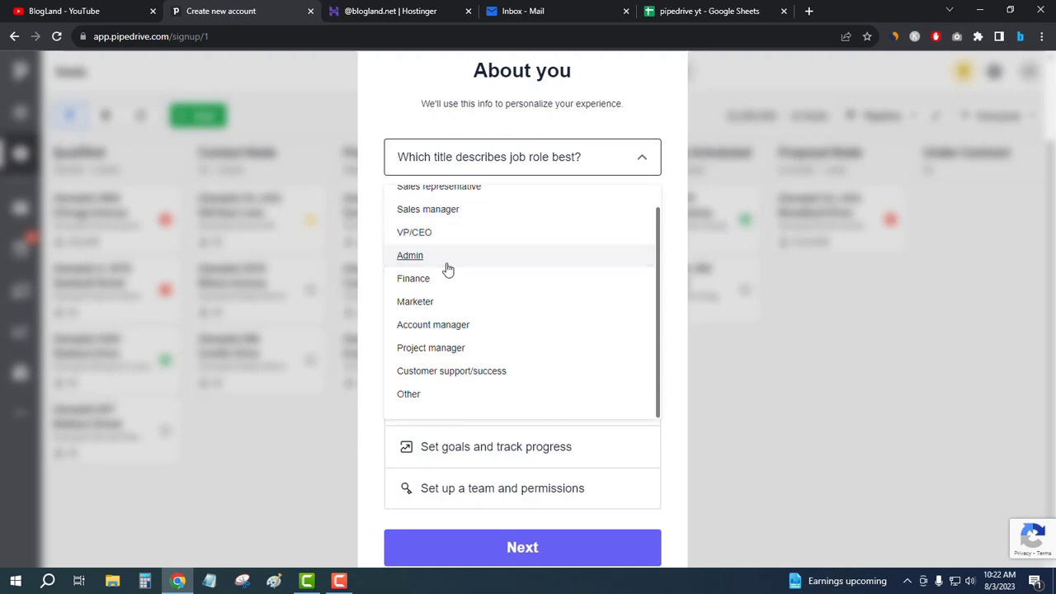
click(448, 259)
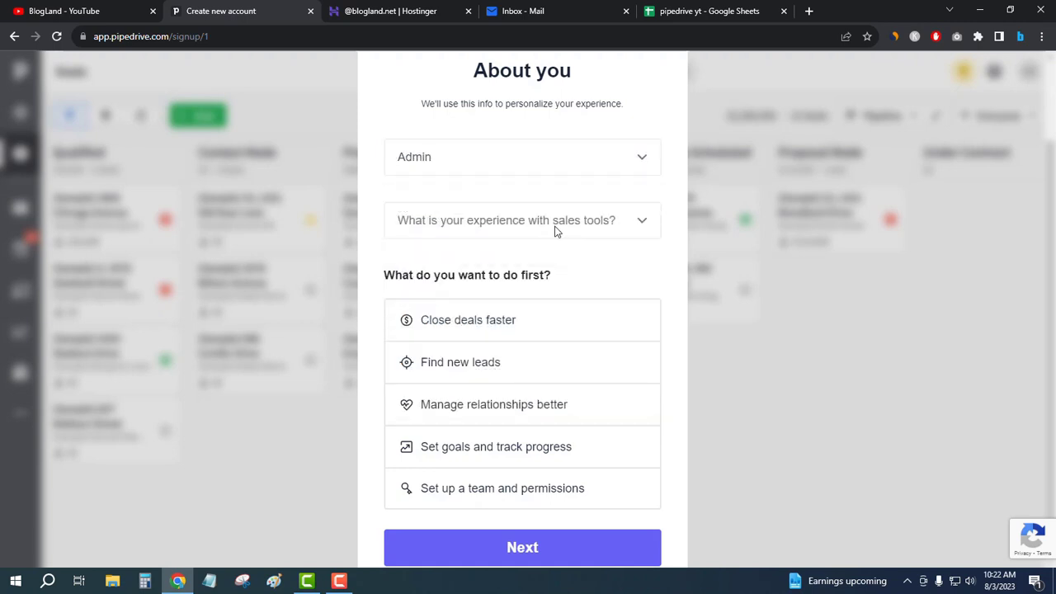
click(605, 224)
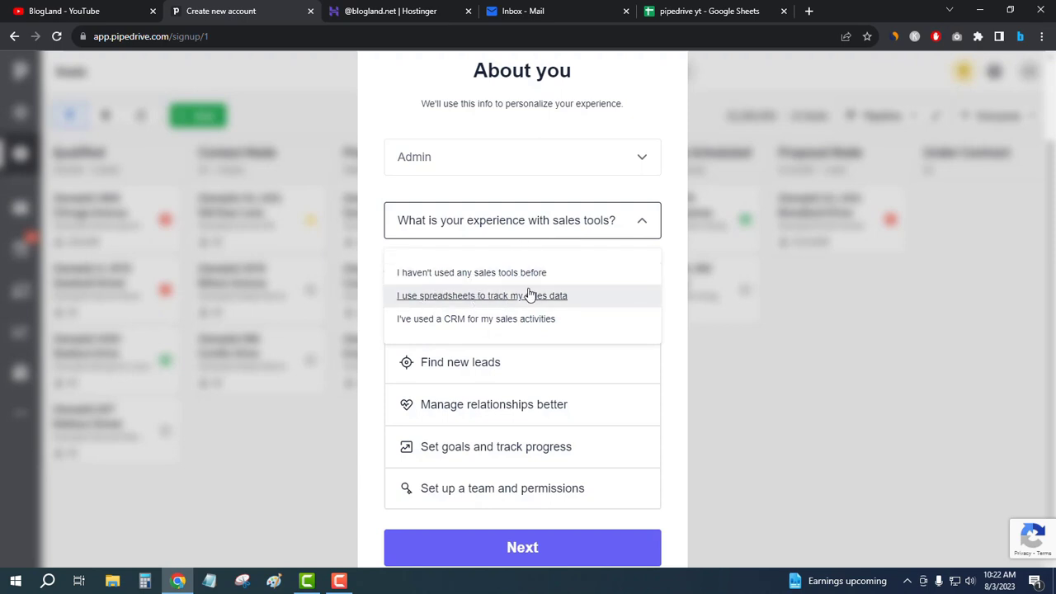
click(493, 325)
scroll(670, 262, down, 1)
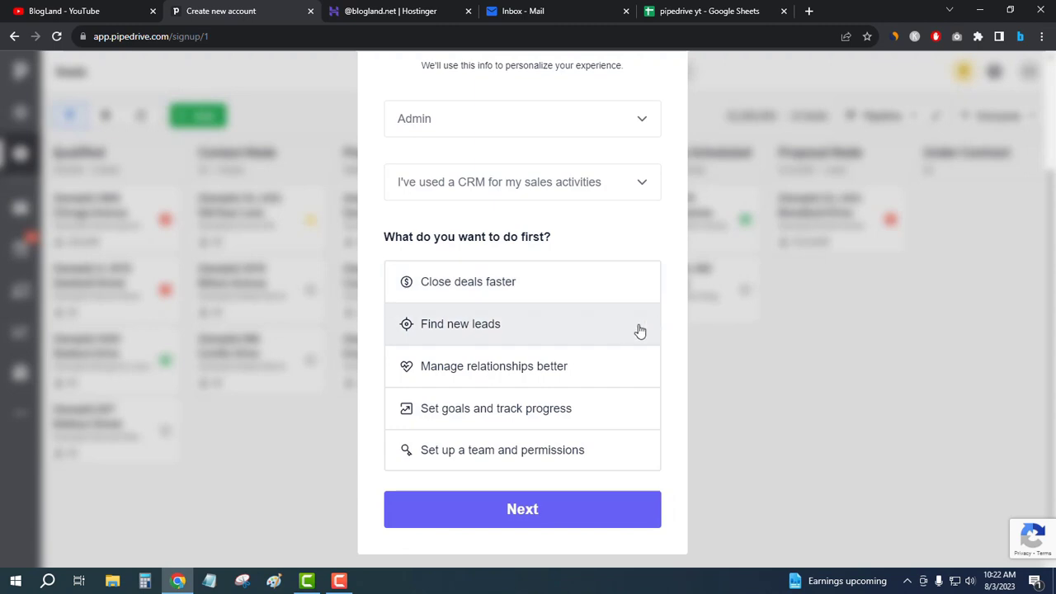
click(493, 371)
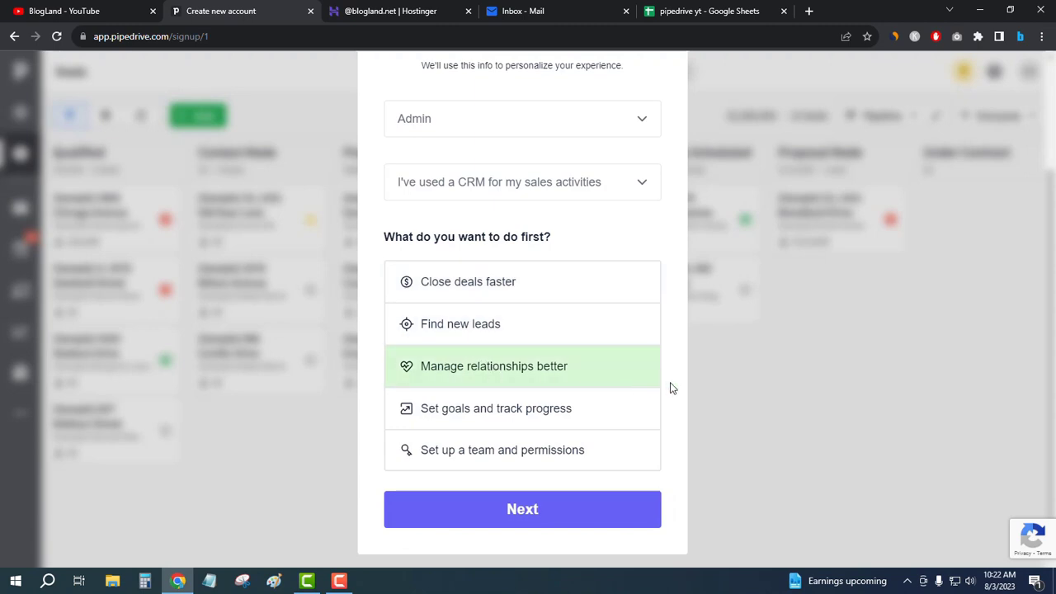
click(536, 509)
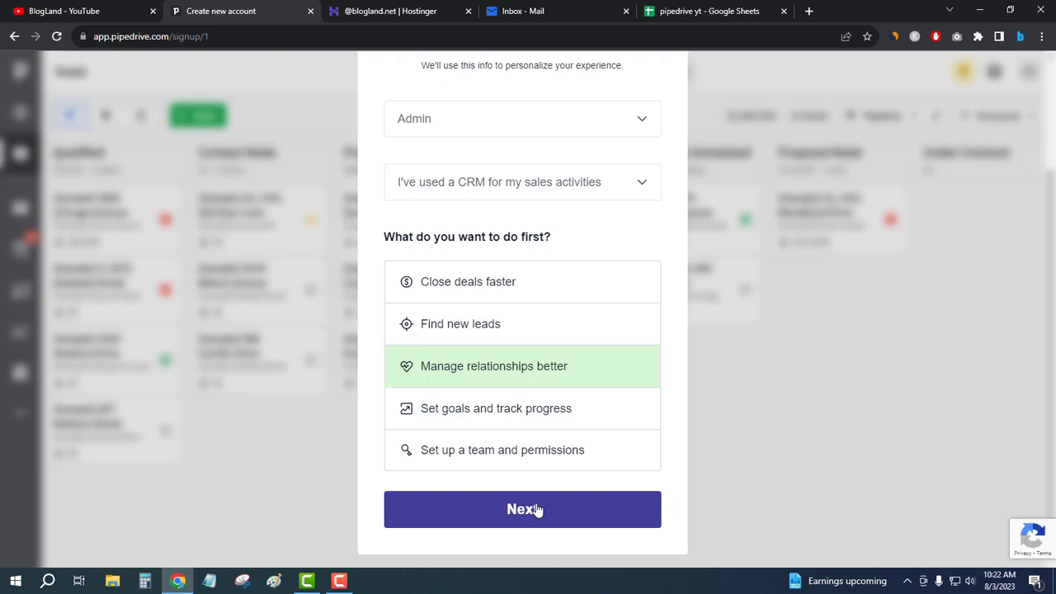
- Fill in company name BlogLand and set the company size to 1
scroll(653, 180, up, 1)
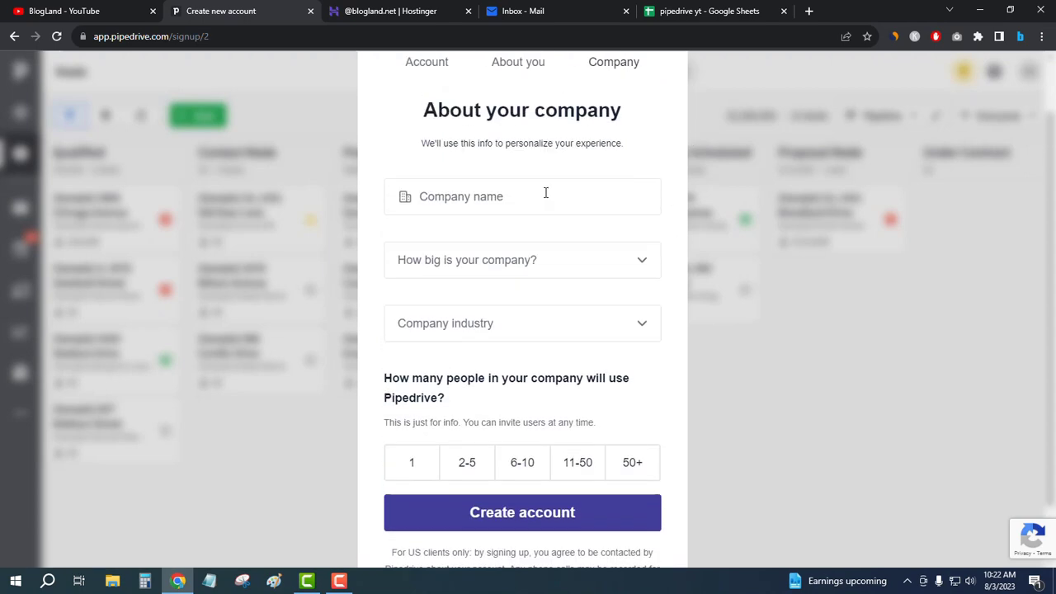
click(533, 200)
click(493, 256)
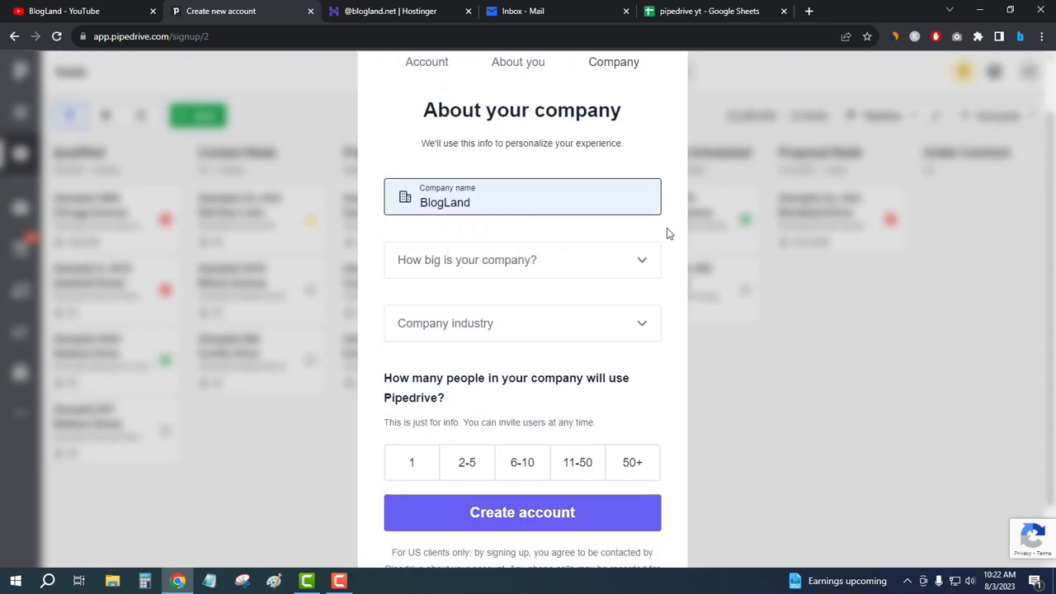
click(667, 228)
click(517, 261)
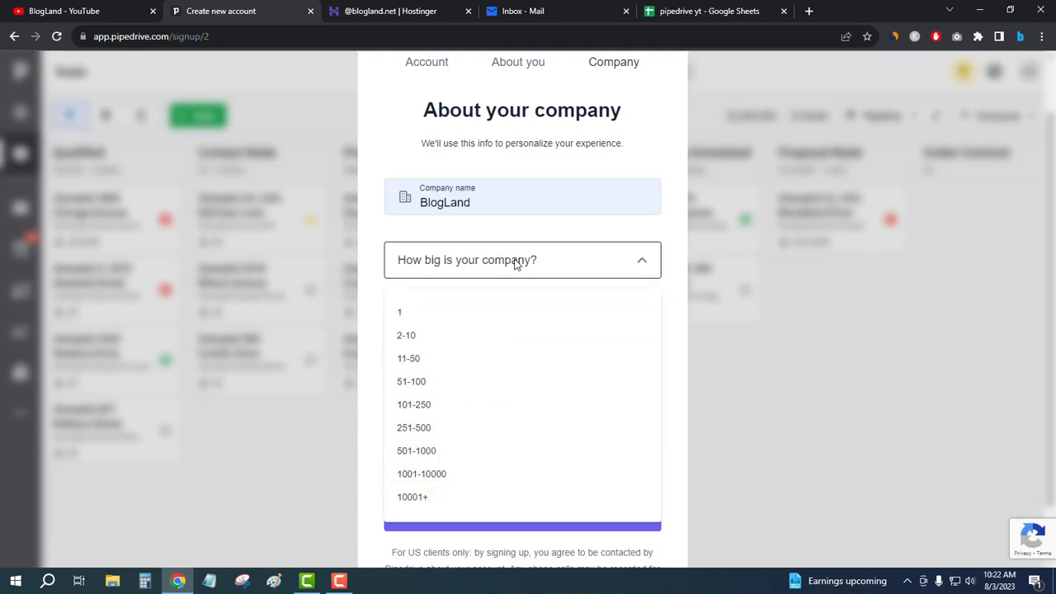
click(429, 336)
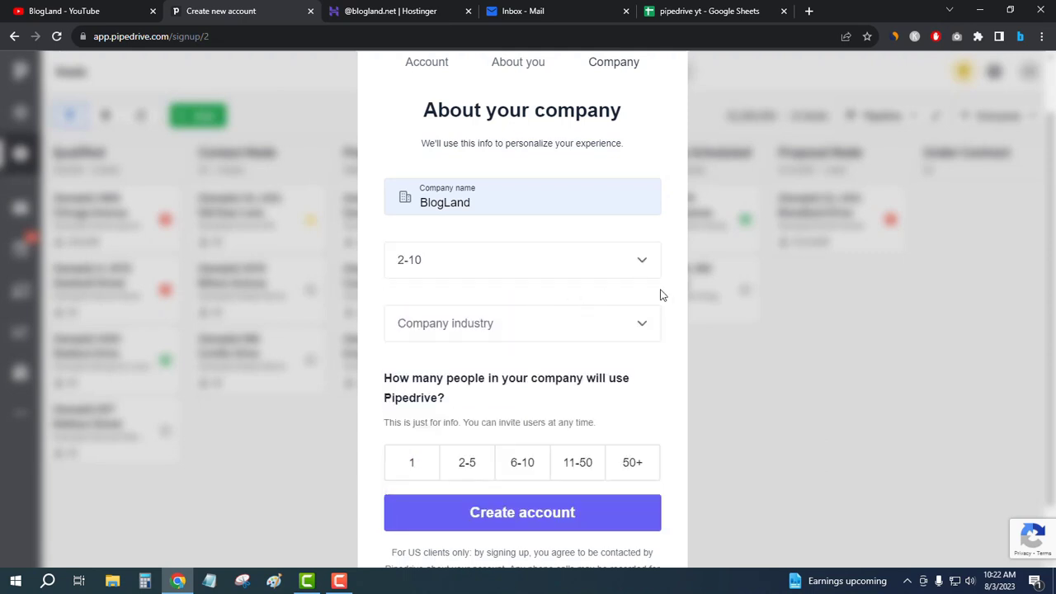
click(507, 262)
click(507, 262)
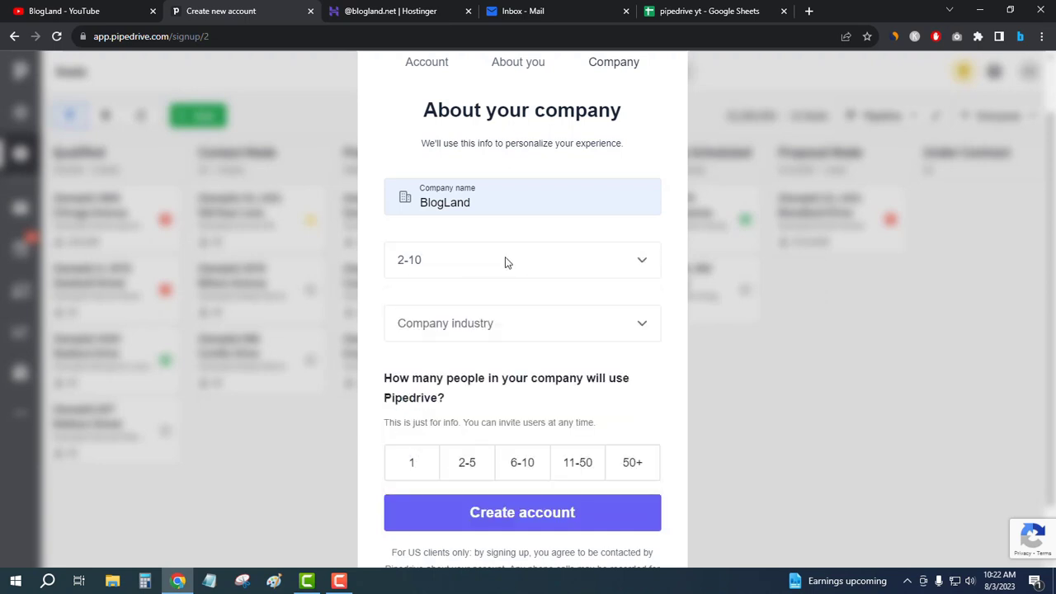
click(570, 261)
click(674, 271)
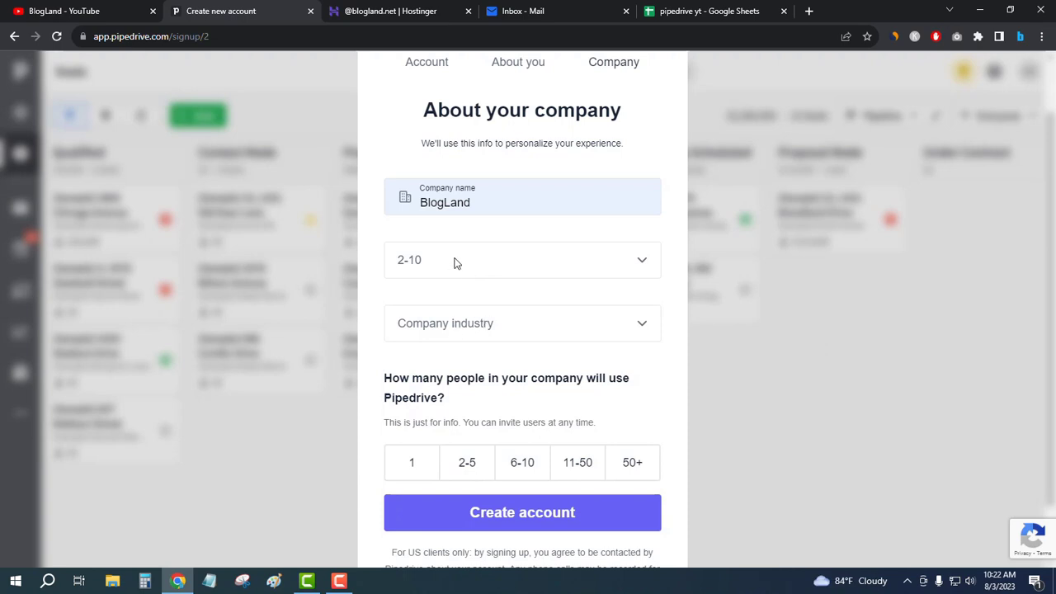
click(454, 263)
click(419, 308)
- Set the company industry to Other and choose 1 person as the user count
click(506, 328)
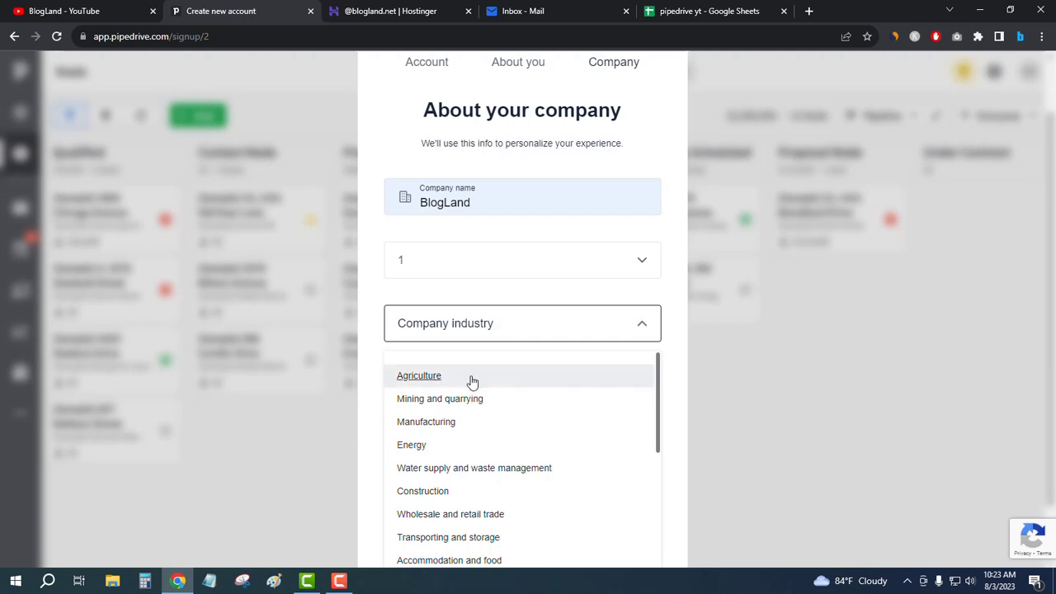
scroll(572, 408, down, 2)
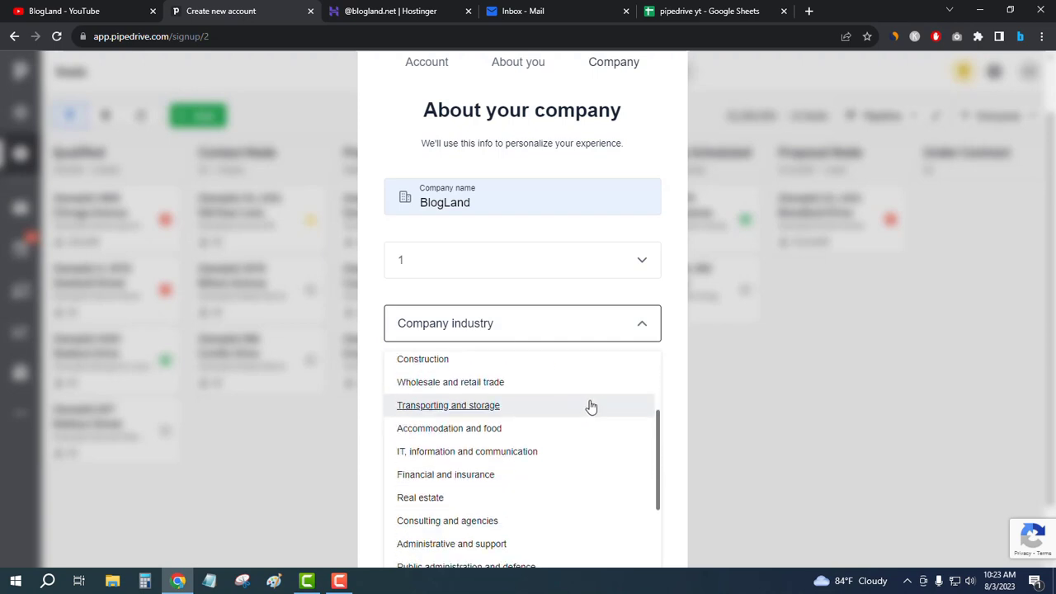
scroll(591, 406, down, 1)
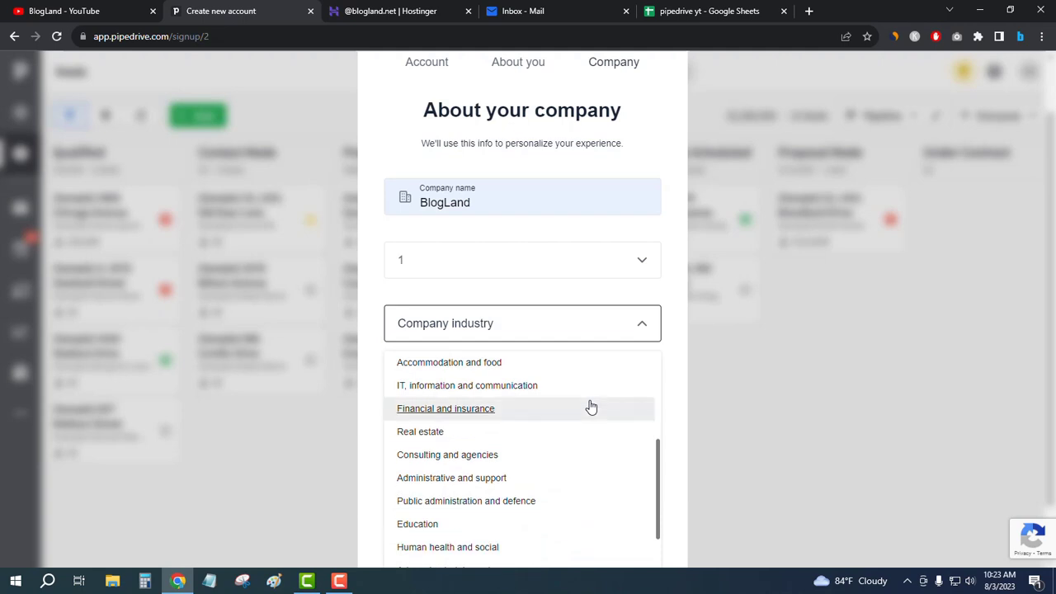
scroll(590, 406, down, 1)
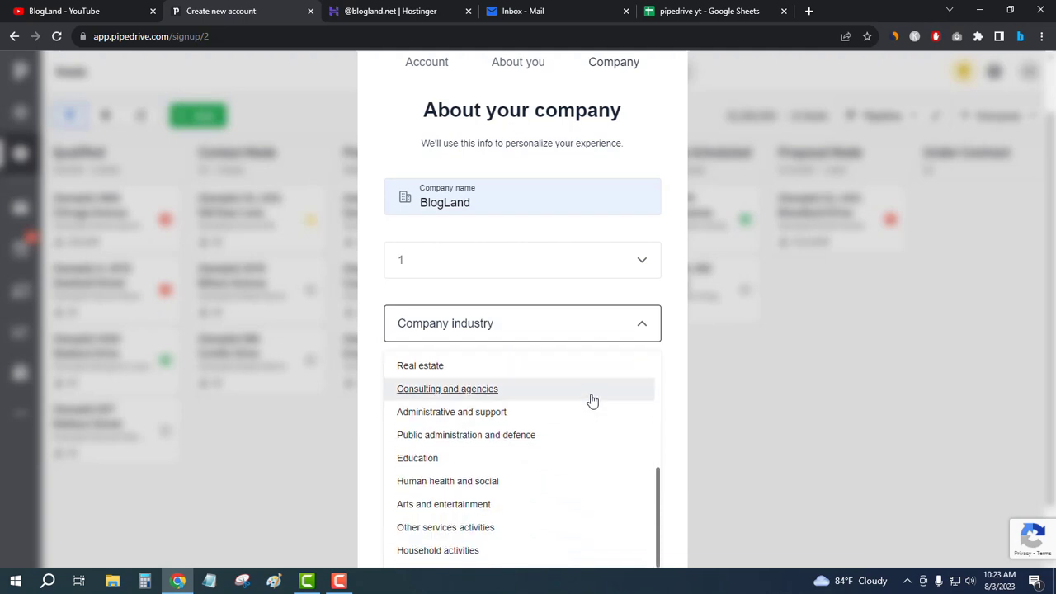
scroll(595, 408, down, 1)
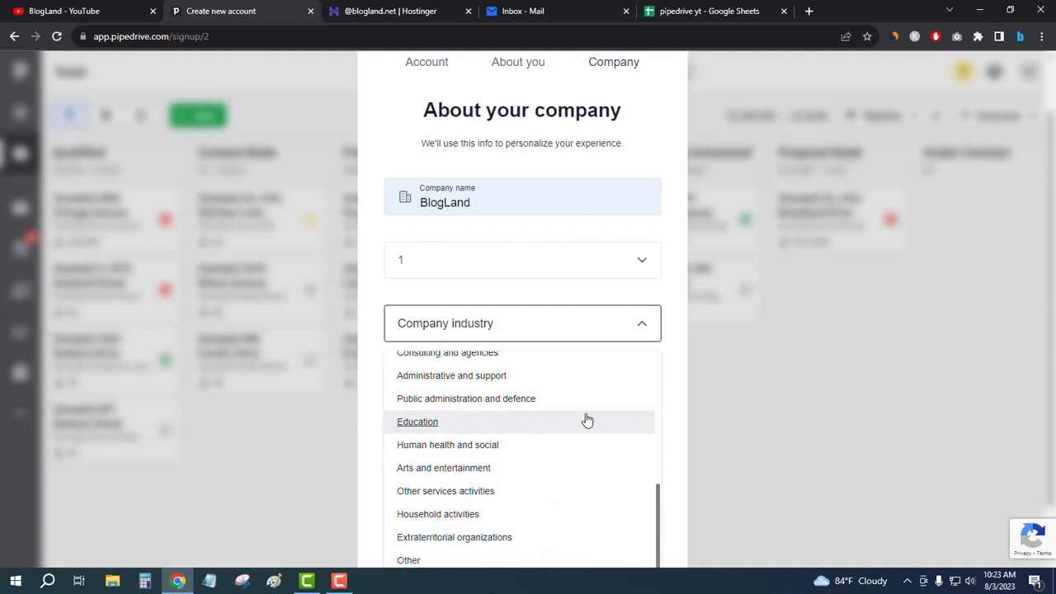
scroll(507, 458, down, 2)
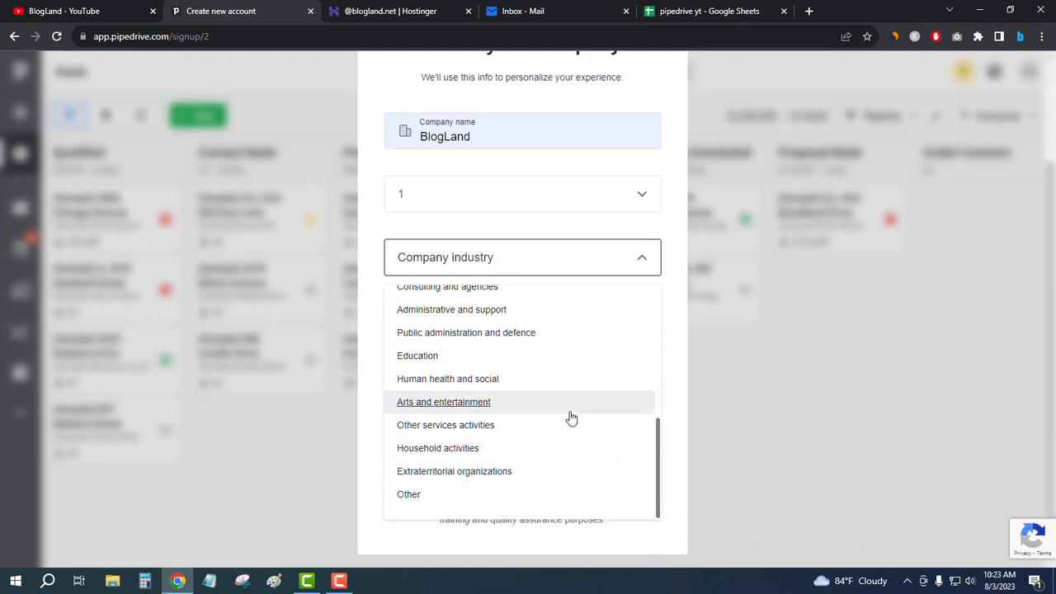
scroll(571, 418, up, 5)
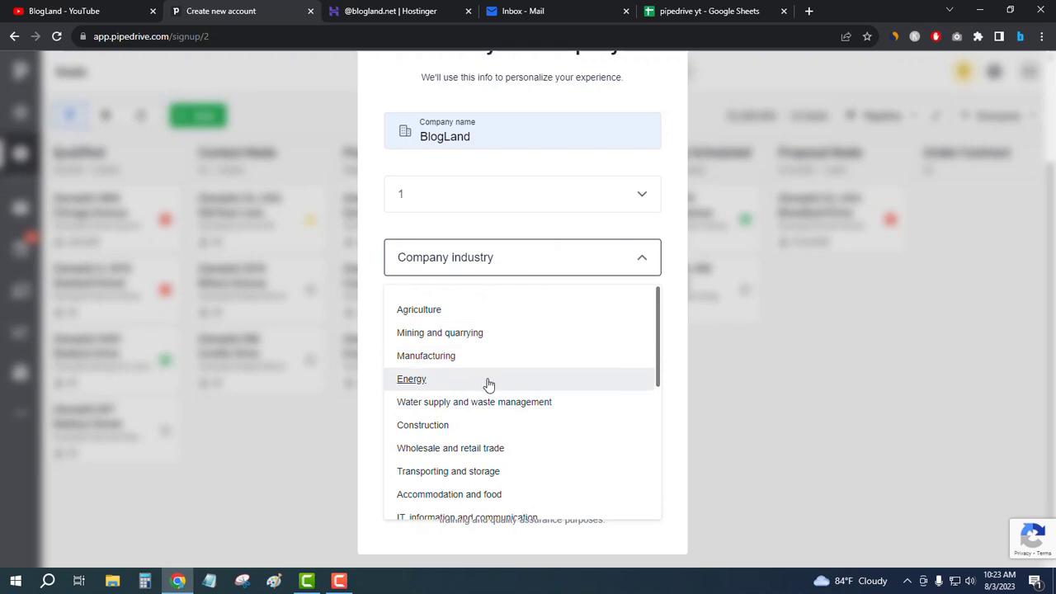
scroll(539, 417, down, 1)
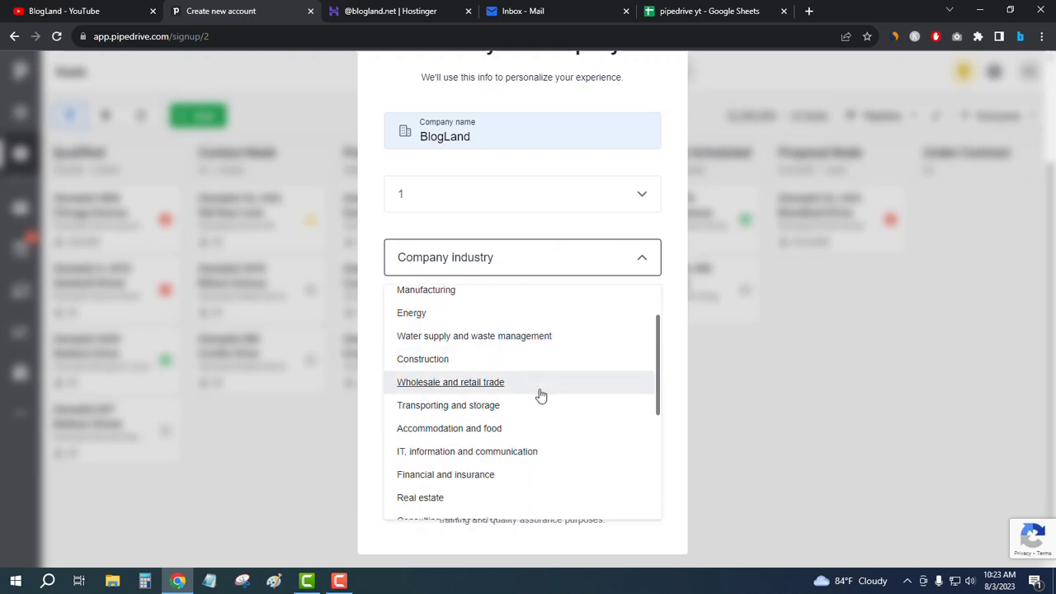
scroll(540, 396, down, 2)
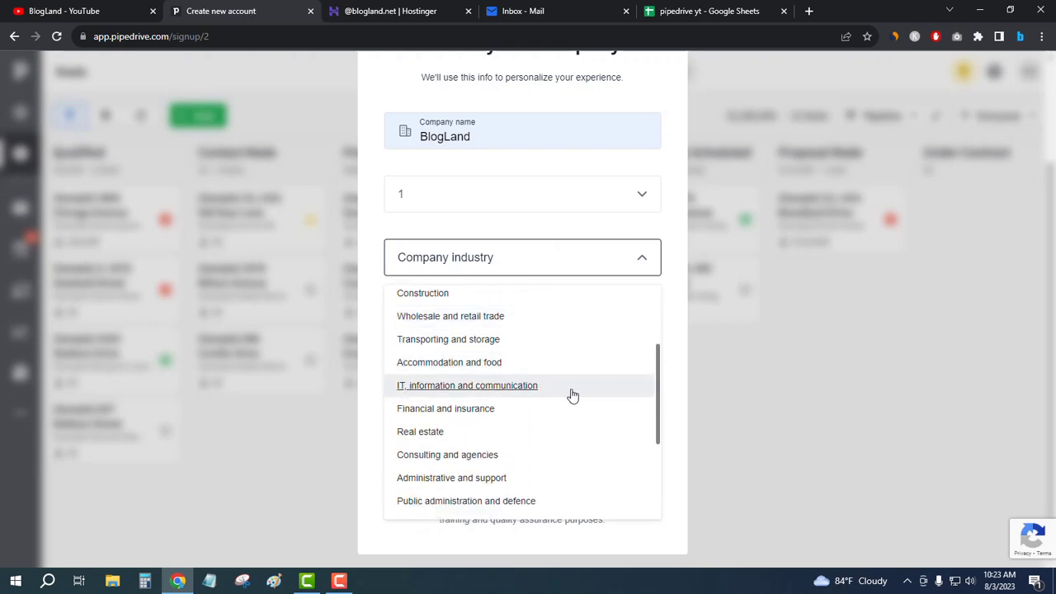
scroll(570, 393, down, 2)
scroll(504, 489, down, 3)
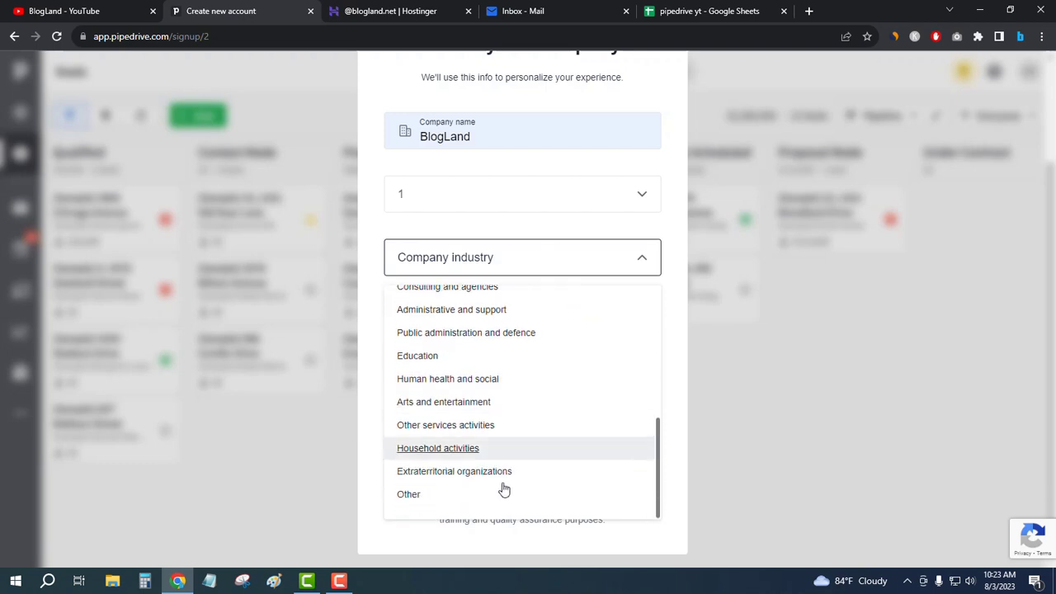
click(414, 494)
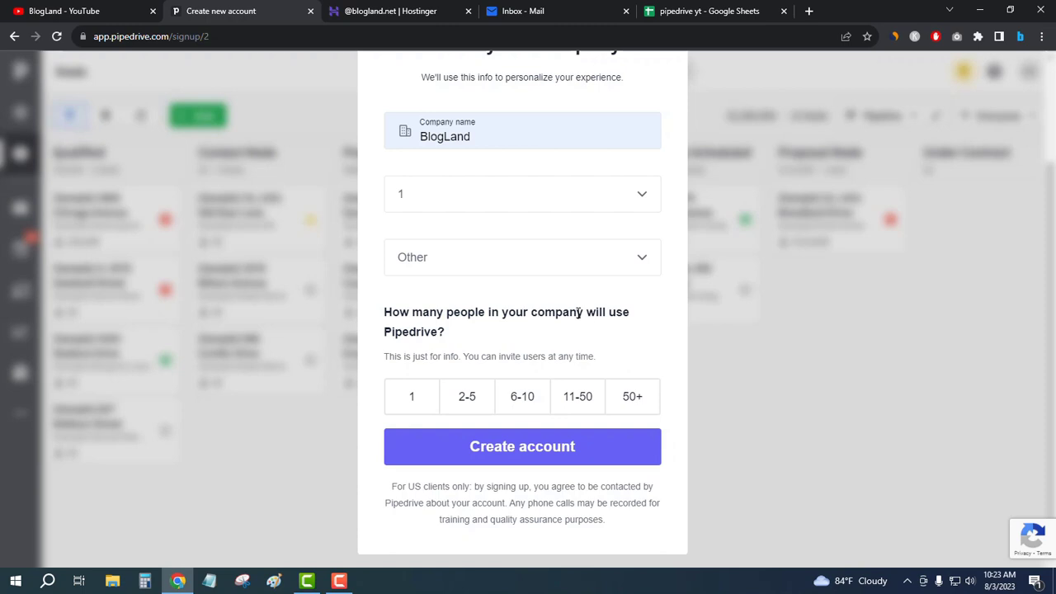
click(420, 399)
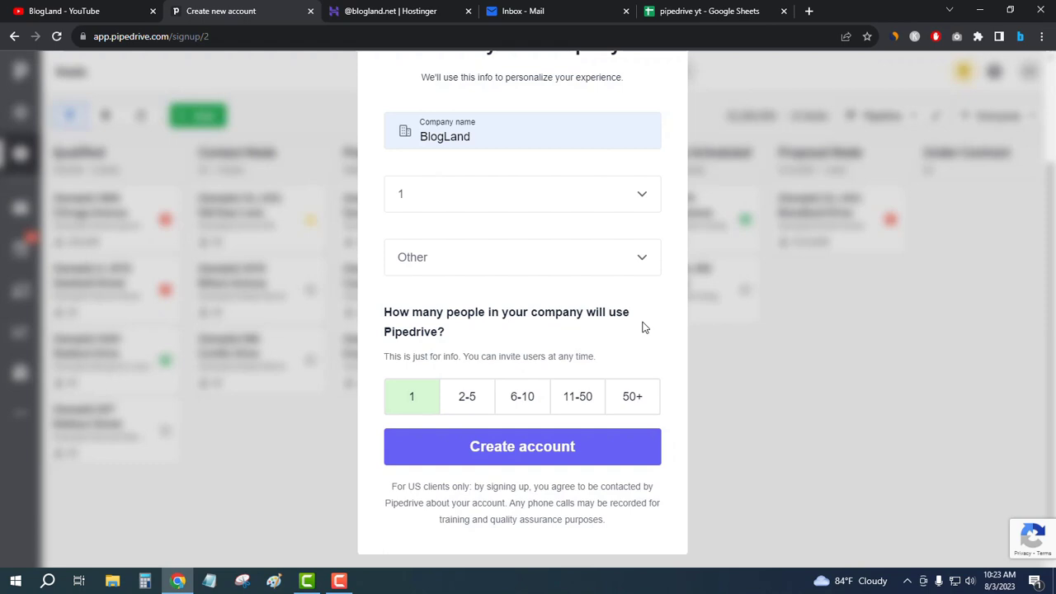
- Create the BlogLand account and dismiss the Welcome popup and Getting started panel
click(500, 452)
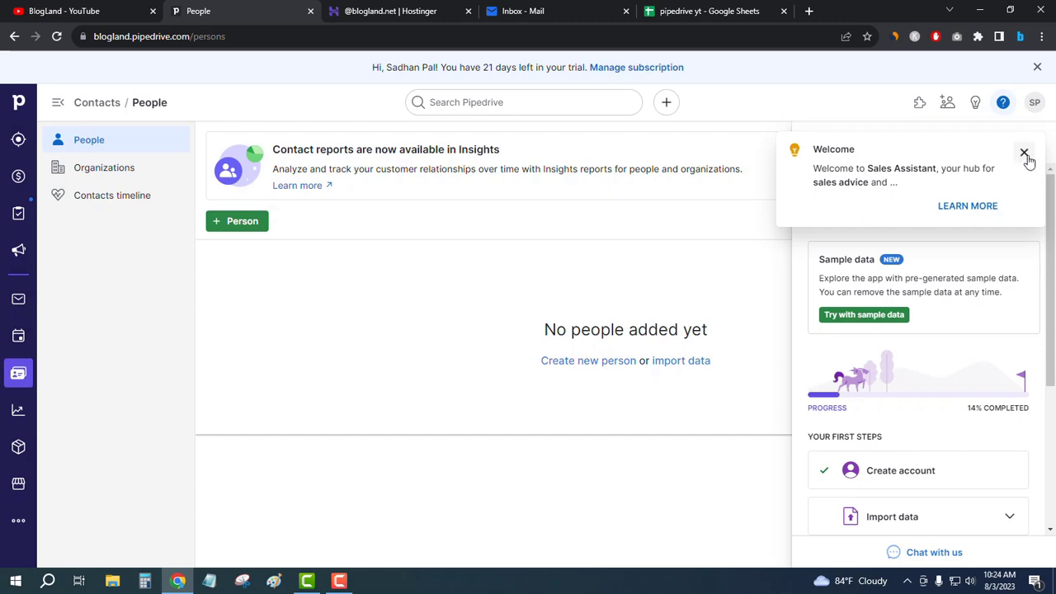
click(1023, 153)
click(1028, 142)
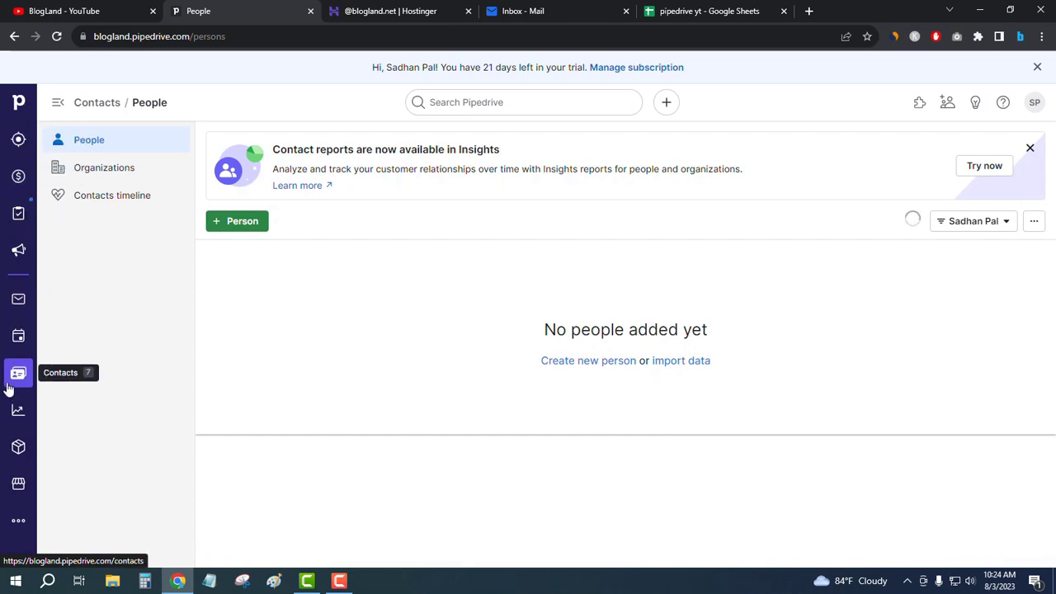
- Look over the More features list and the account menu, then close it
click(13, 517)
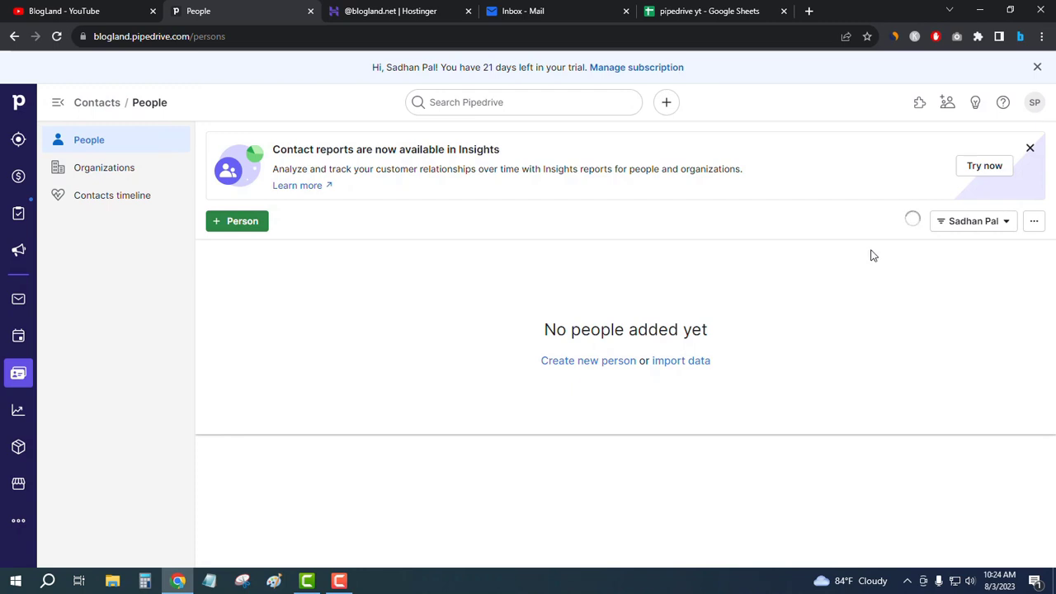
click(1034, 104)
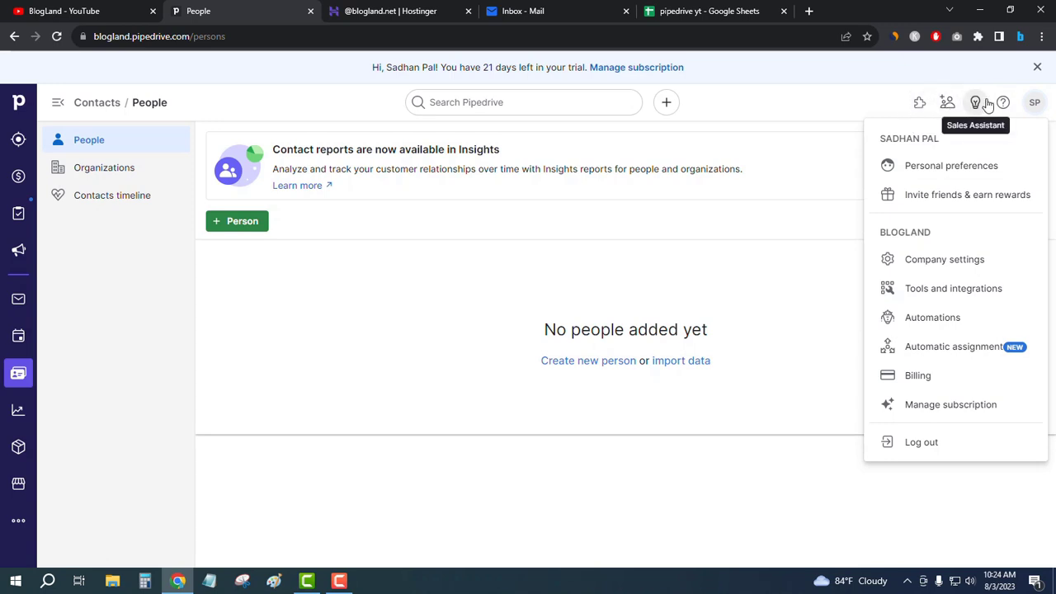
click(816, 144)
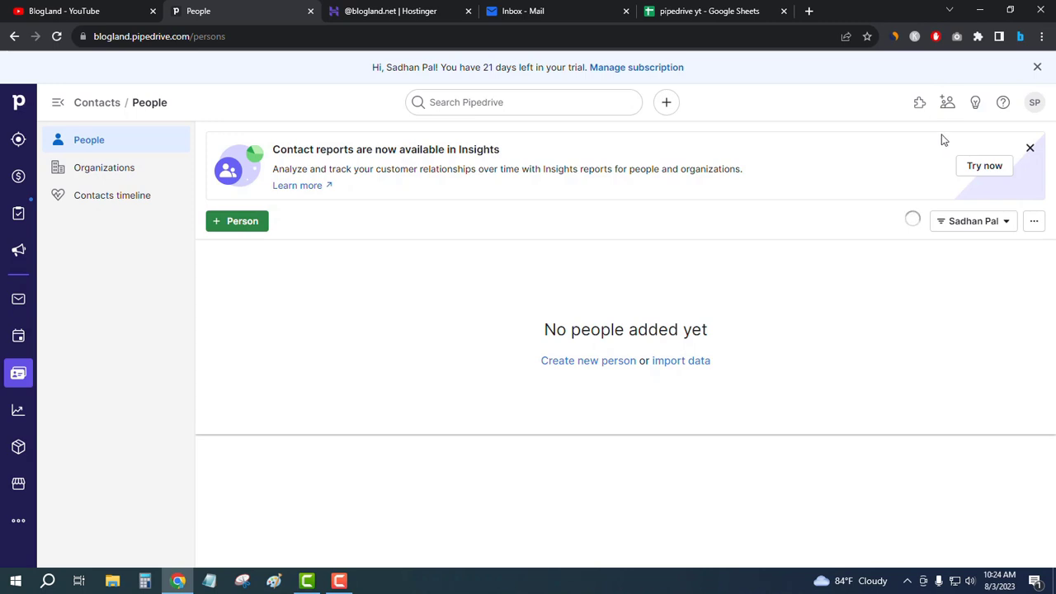
- Open Settings > Manage users through the Invite teammates header icon
click(946, 106)
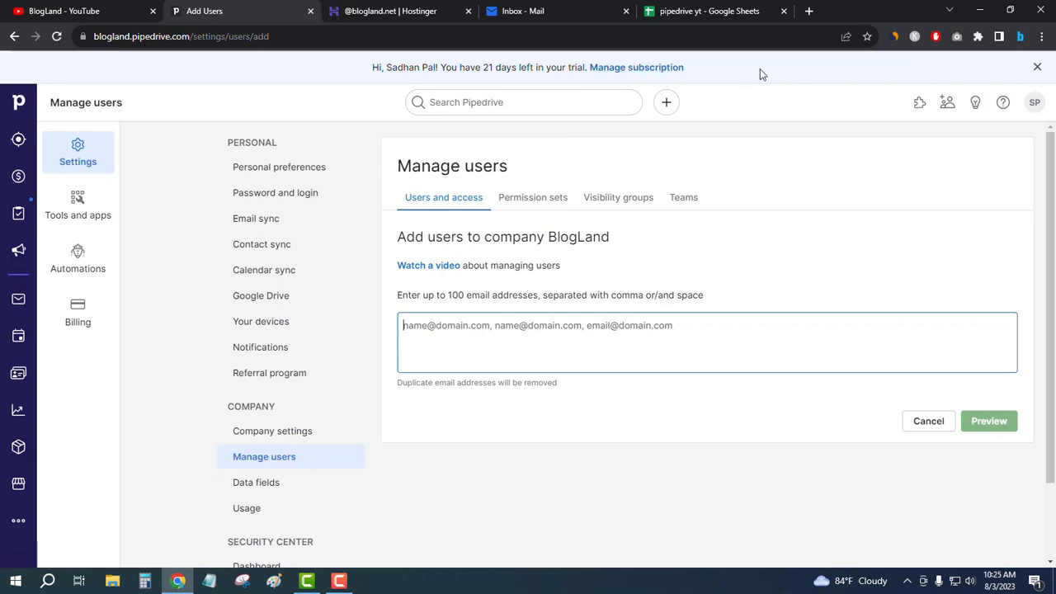
- Open pipedrive.com in a new tab to the right of the Add Users tab
right_click(230, 14)
click(285, 25)
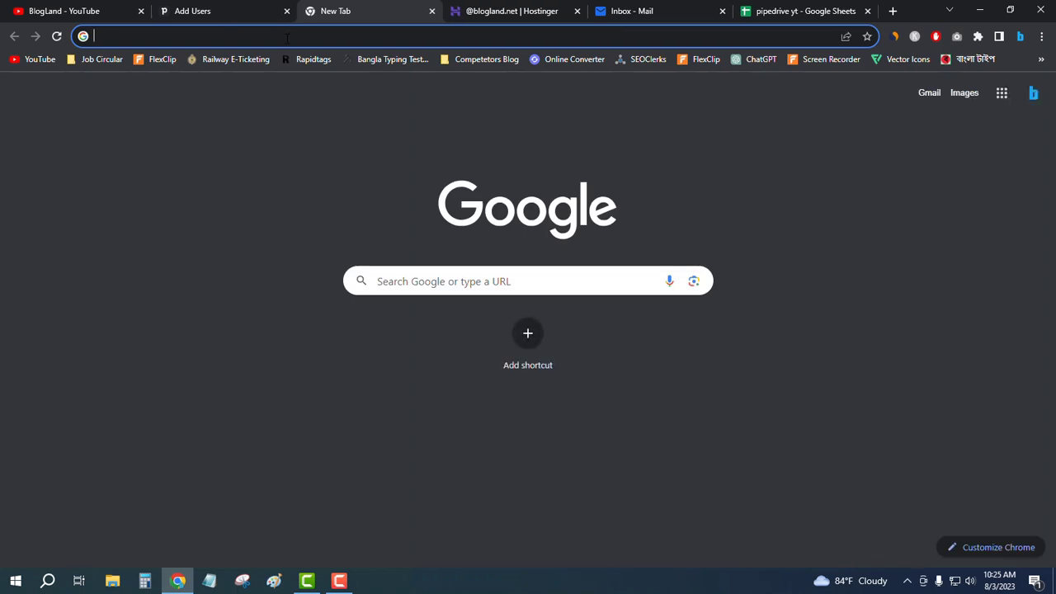
text(pe)
key(BackSpace)
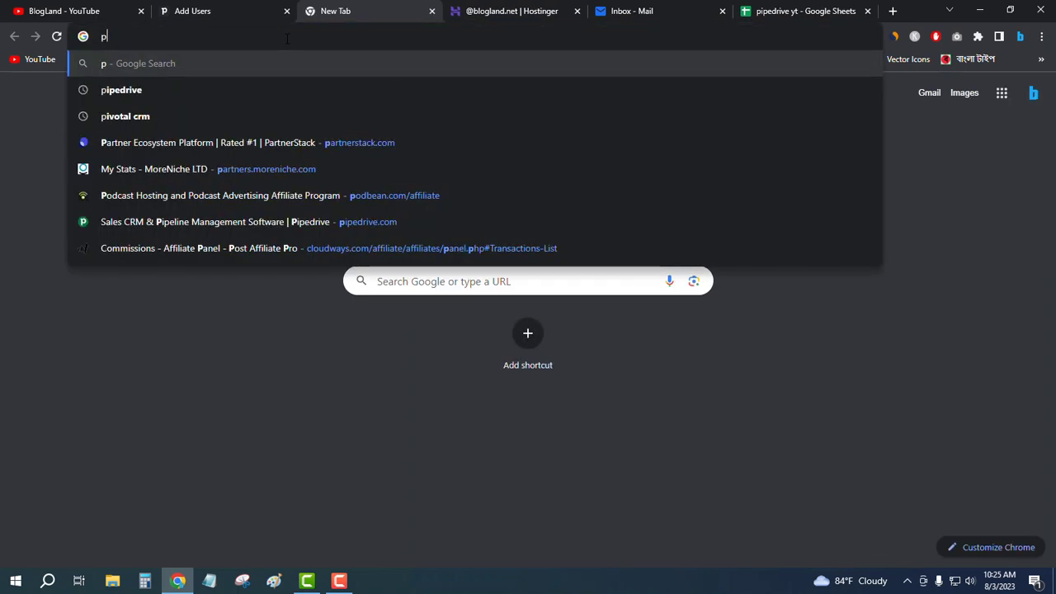
text(ipe)
key(Return)
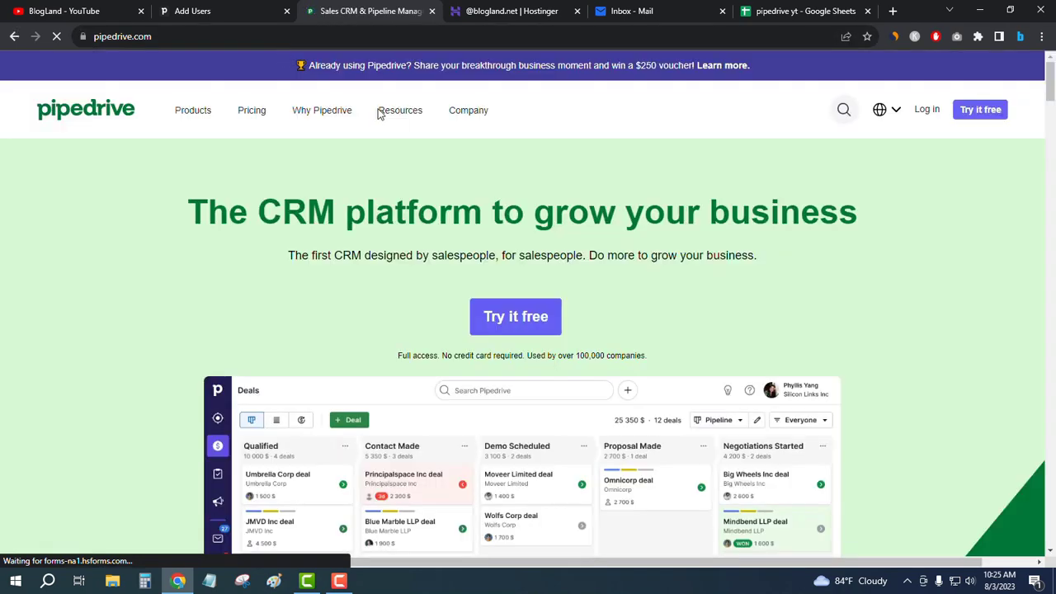
- Check the Pricing plans, return to the homepage, and start the 'Try it free' signup
click(255, 111)
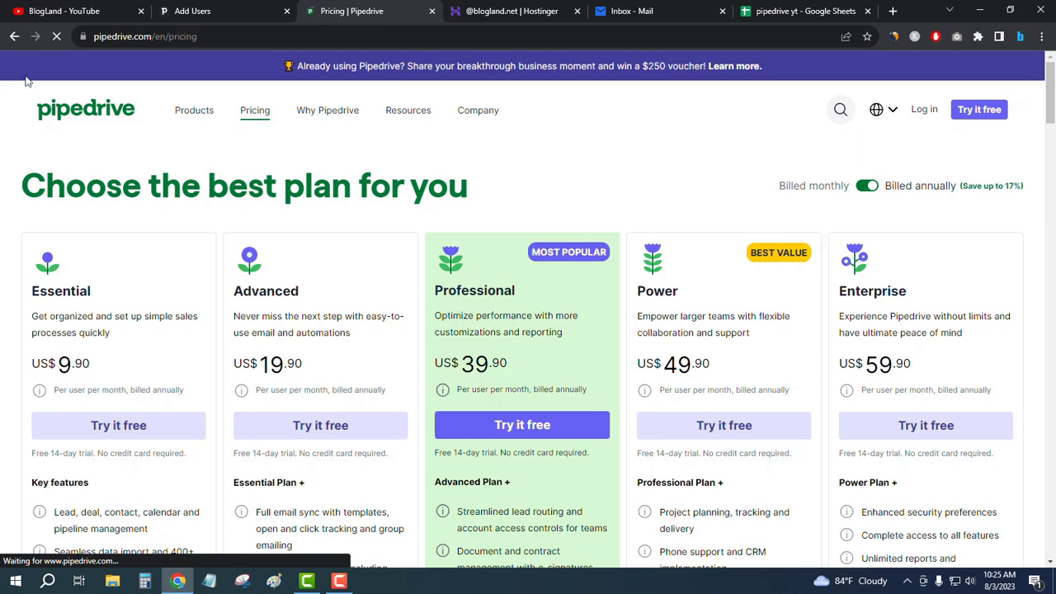
click(14, 36)
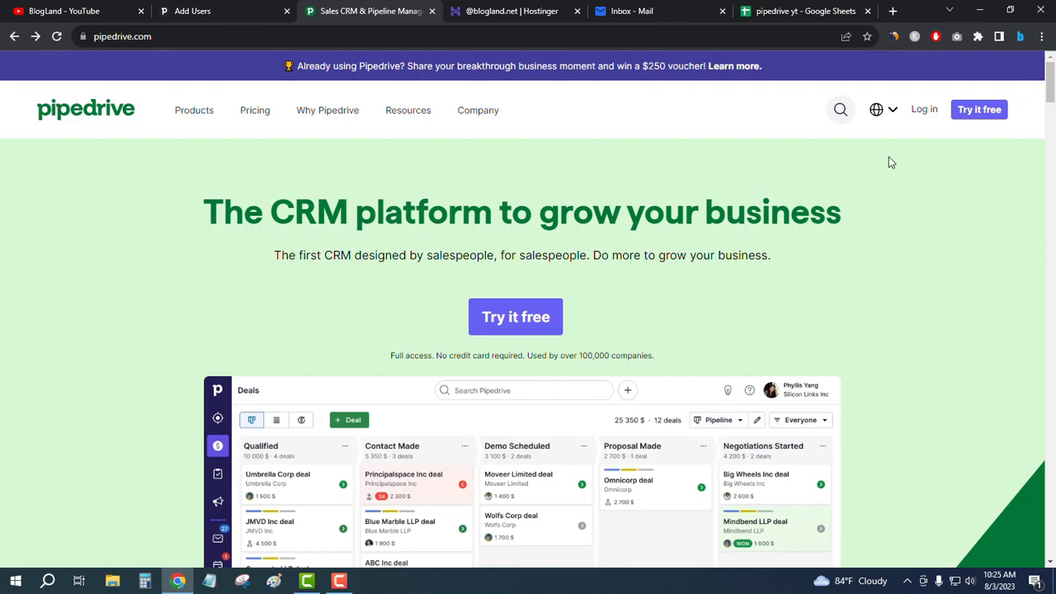
scroll(791, 226, down, 7)
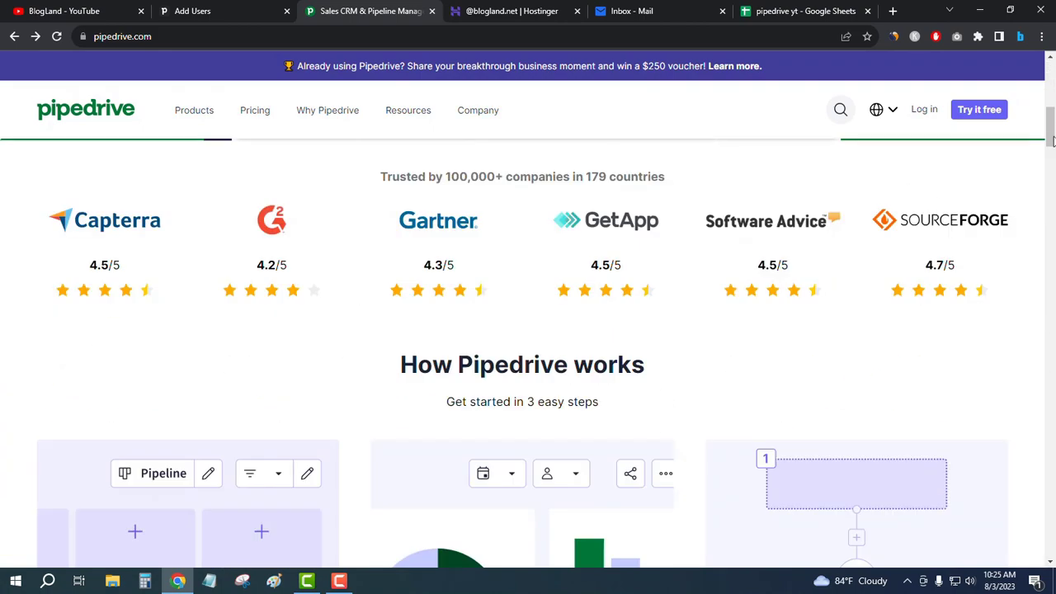
drag(1051, 140, 1028, 525)
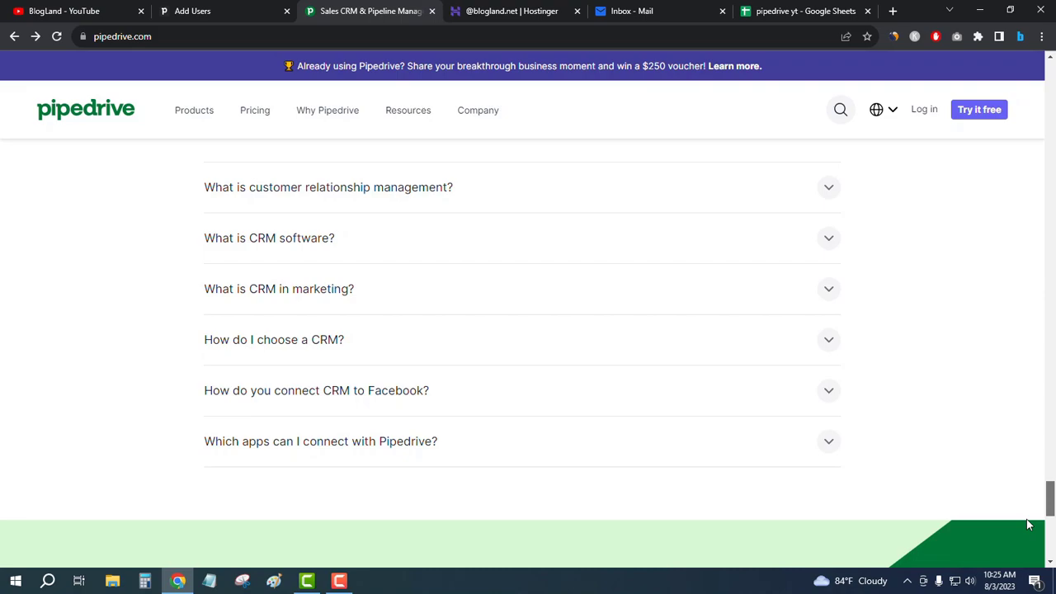
drag(1028, 524, 1048, 71)
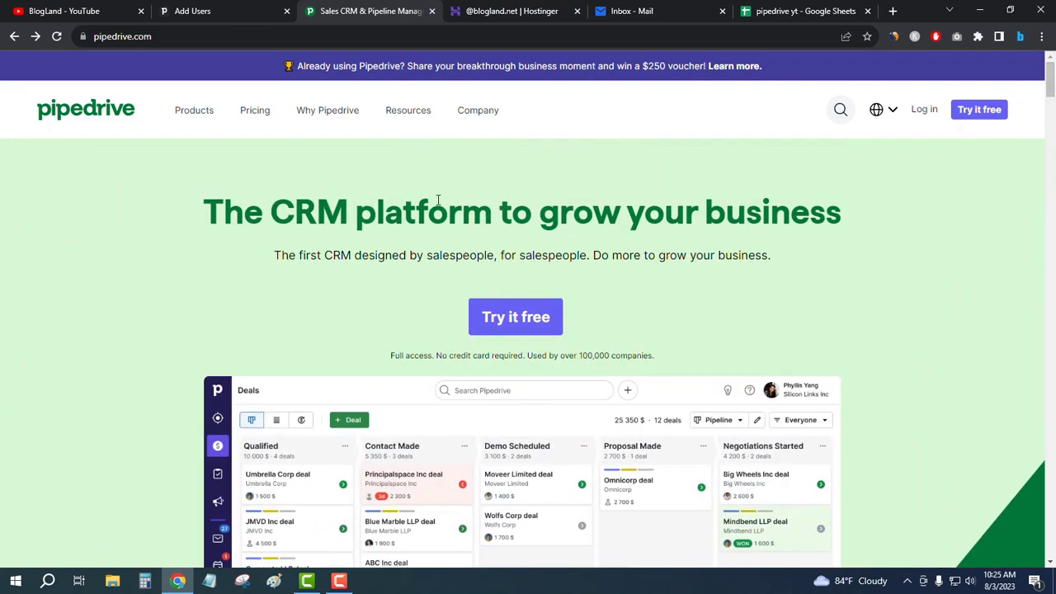
click(521, 333)
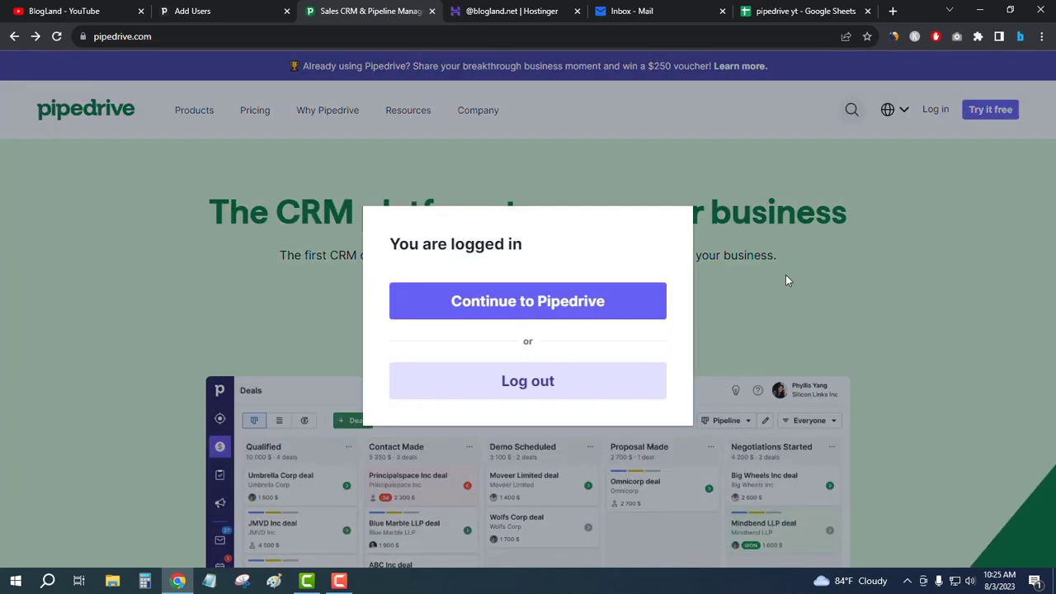
- Dismiss the already-logged-in notice and load pipedrive.com in a new incognito window
click(785, 275)
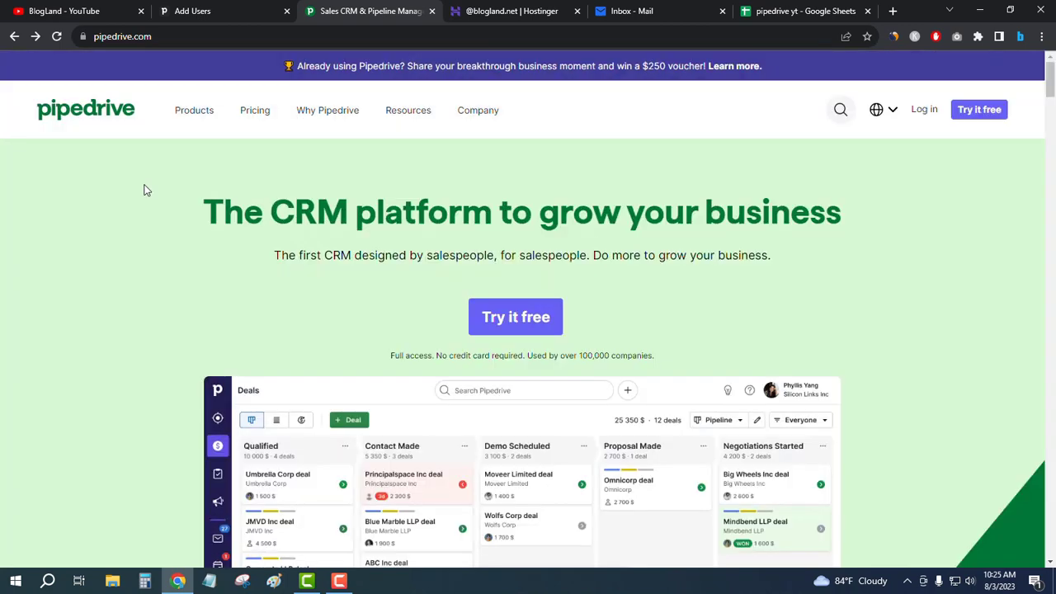
click(1041, 36)
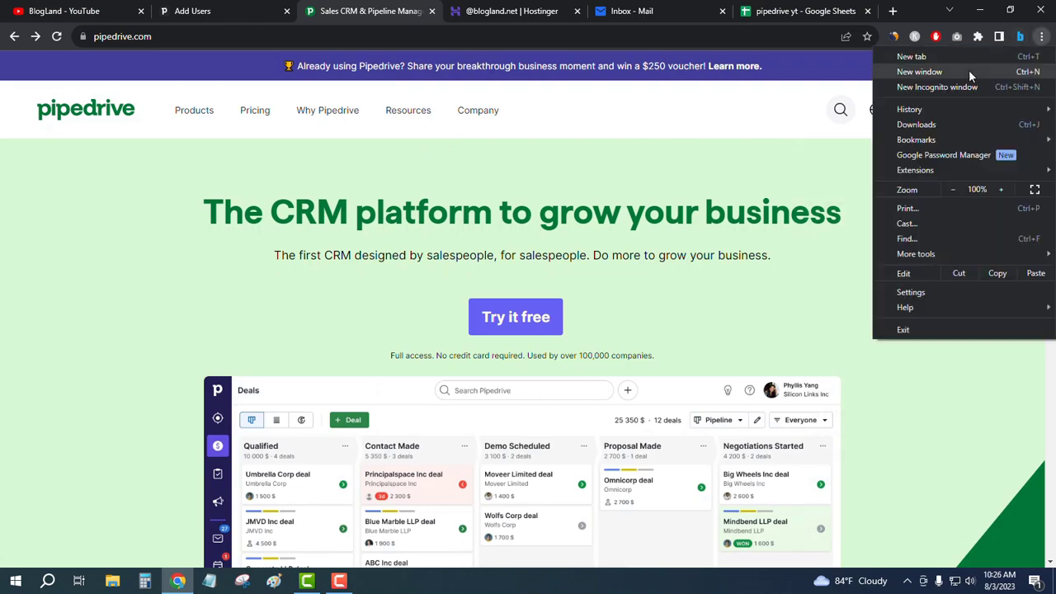
click(462, 91)
key(ctrl+shift+n)
text(pipedrive.com)
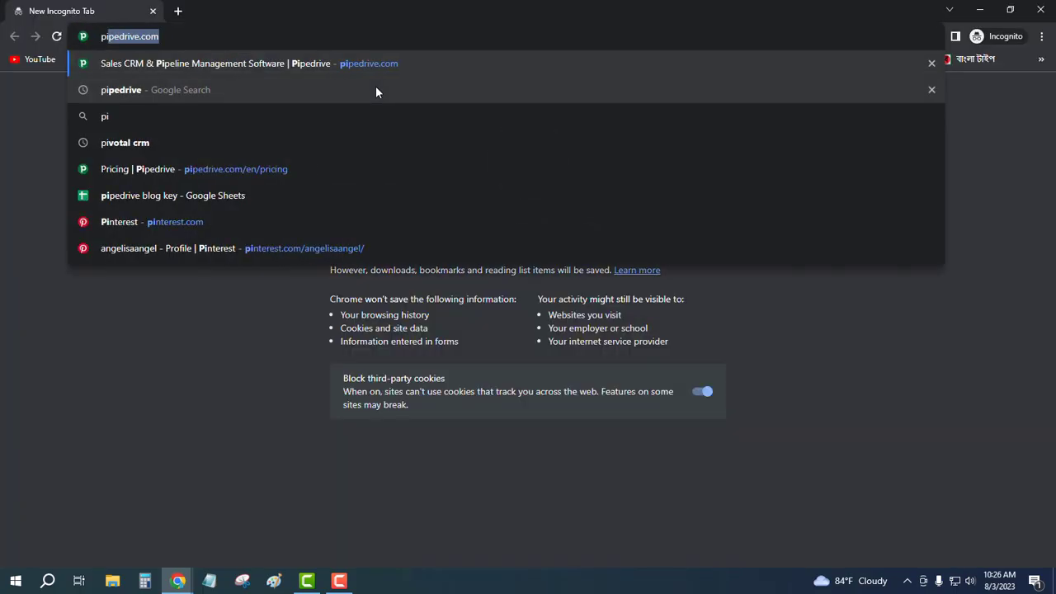
key(Return)
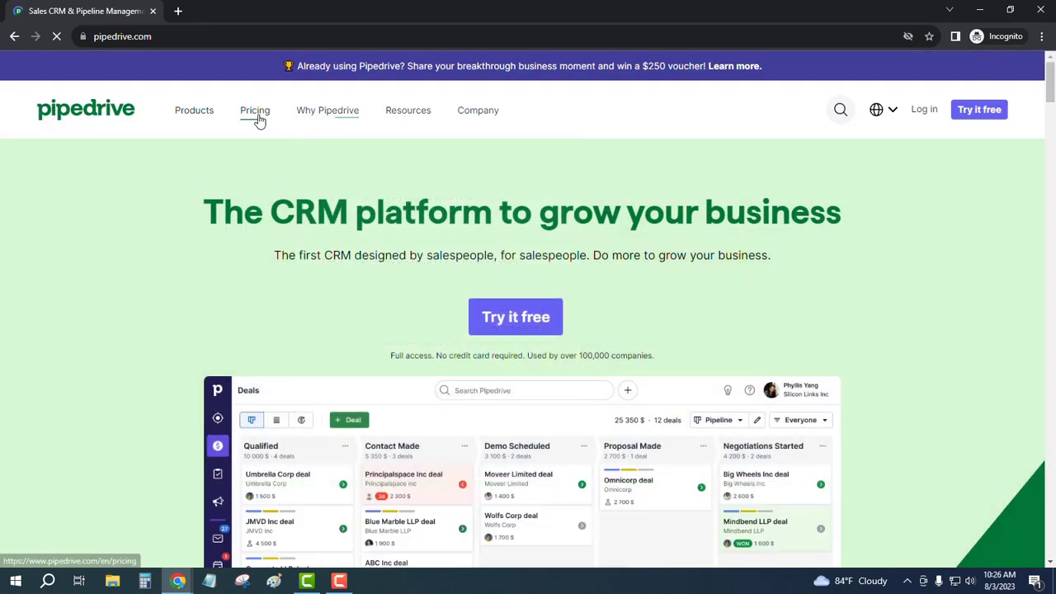
- Open the free trial signup, highlight 'get 14 days on us!', then return to the main window
click(258, 119)
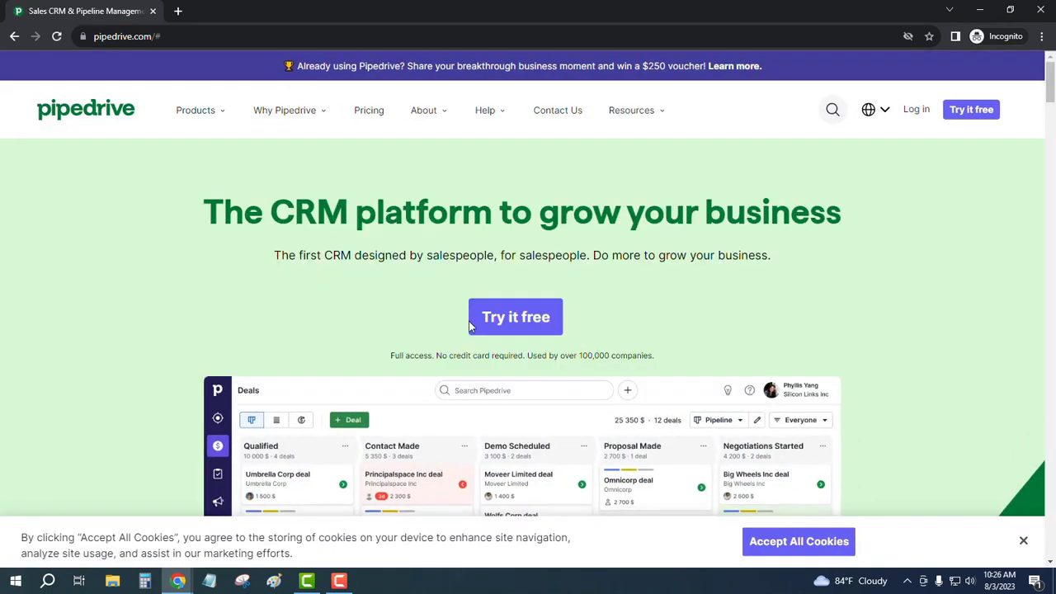
click(517, 323)
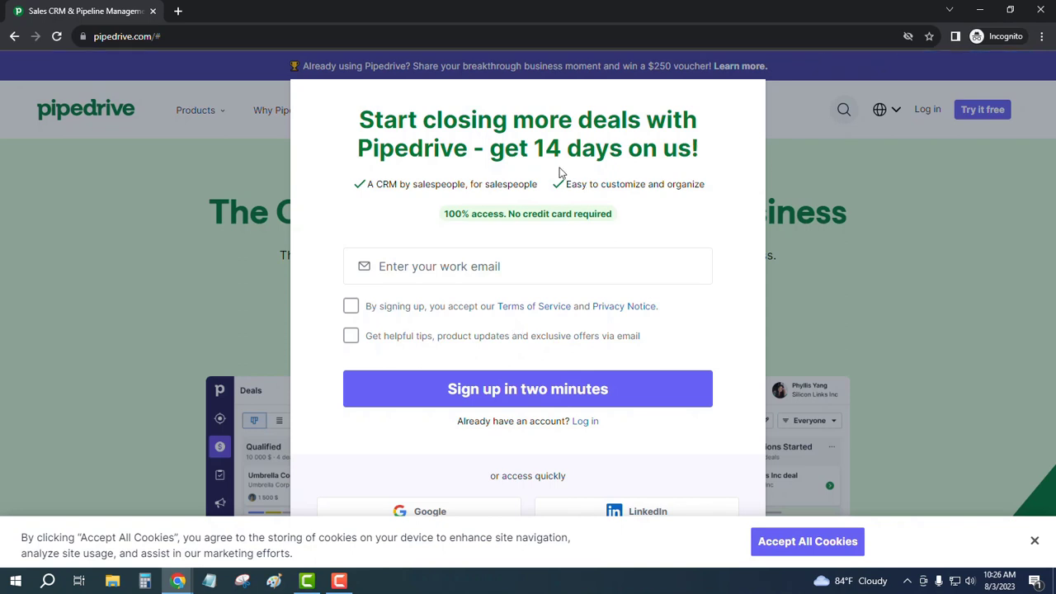
drag(492, 150, 699, 150)
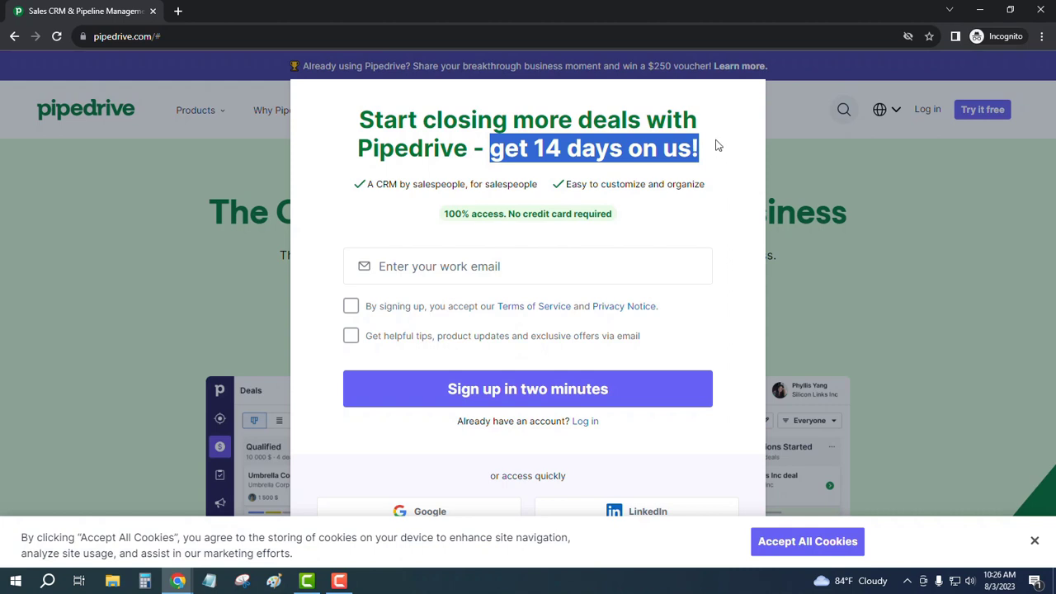
mouse_move(177, 580)
click(248, 515)
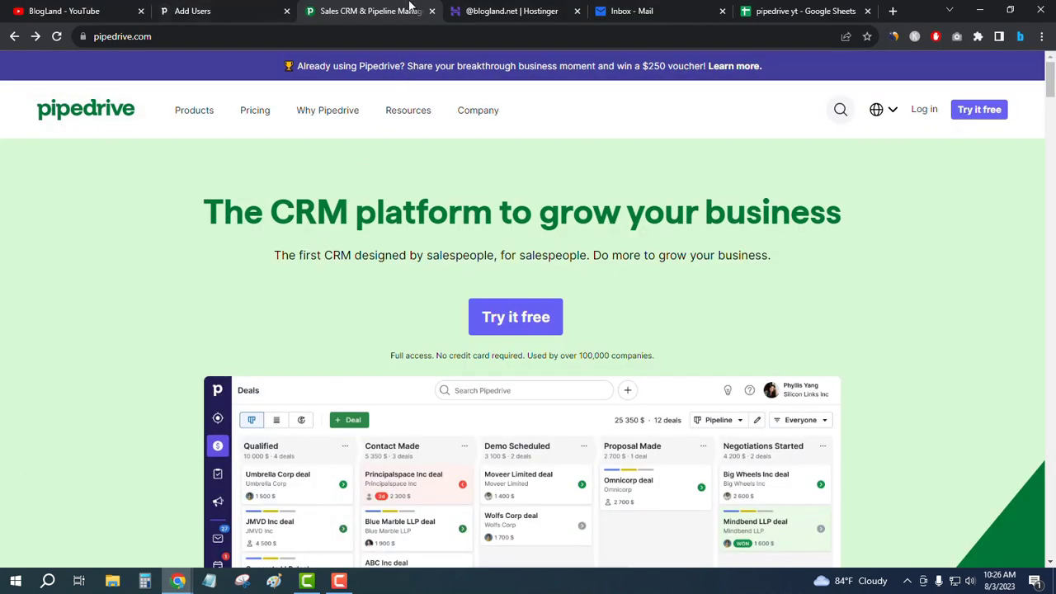
- Switch to the BlogLand Add Users tab and highlight '21 days left in your trial.'
click(226, 11)
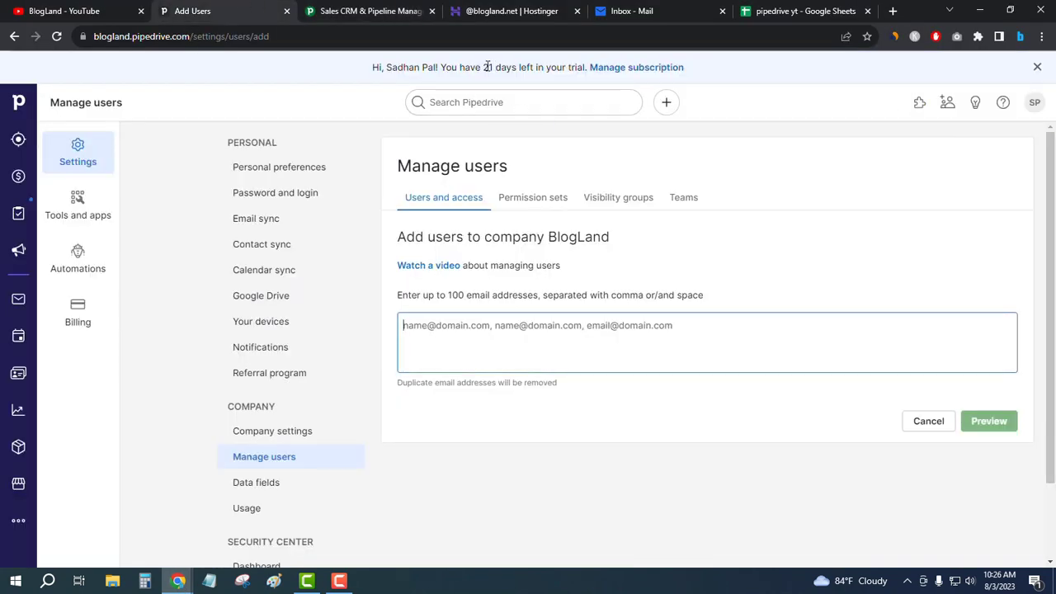
drag(482, 67, 587, 67)
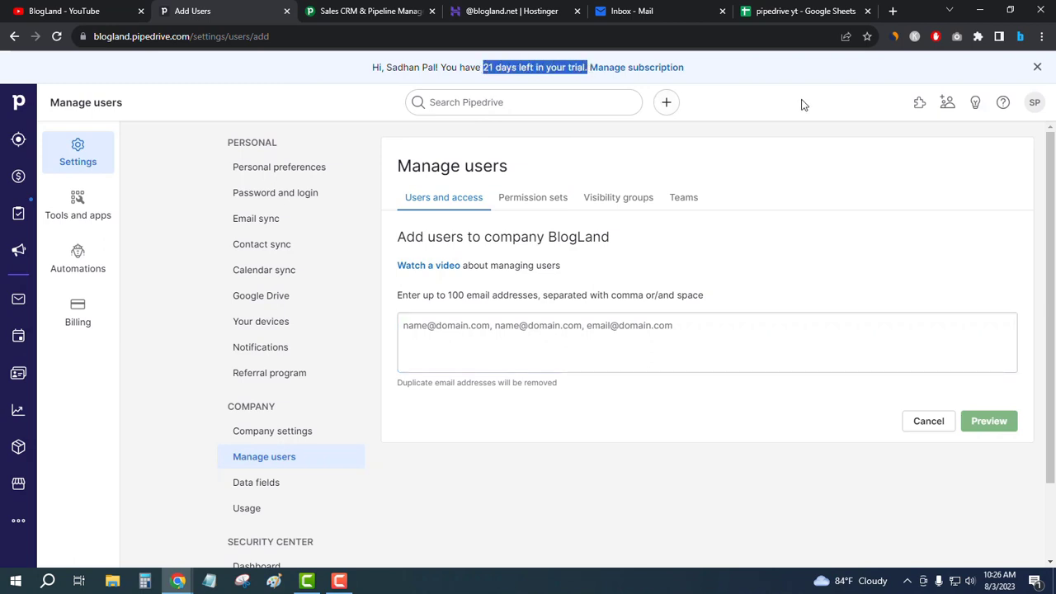